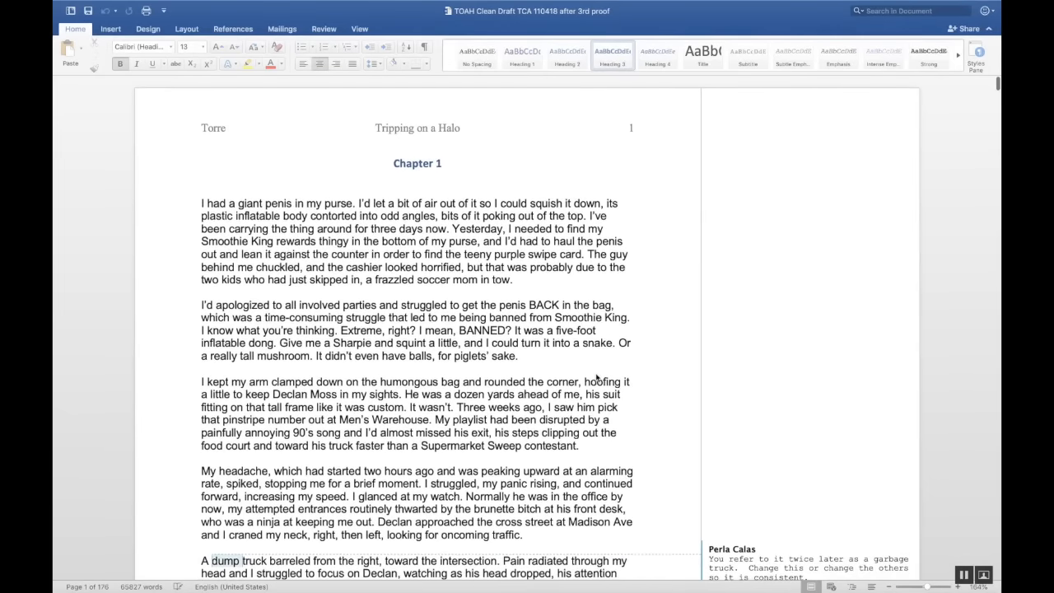
- Accept all changes in the manuscript and stop tracking
{"action": "scroll", "coordinate": [599, 392], "scroll_direction": "down", "scroll_amount": 5}
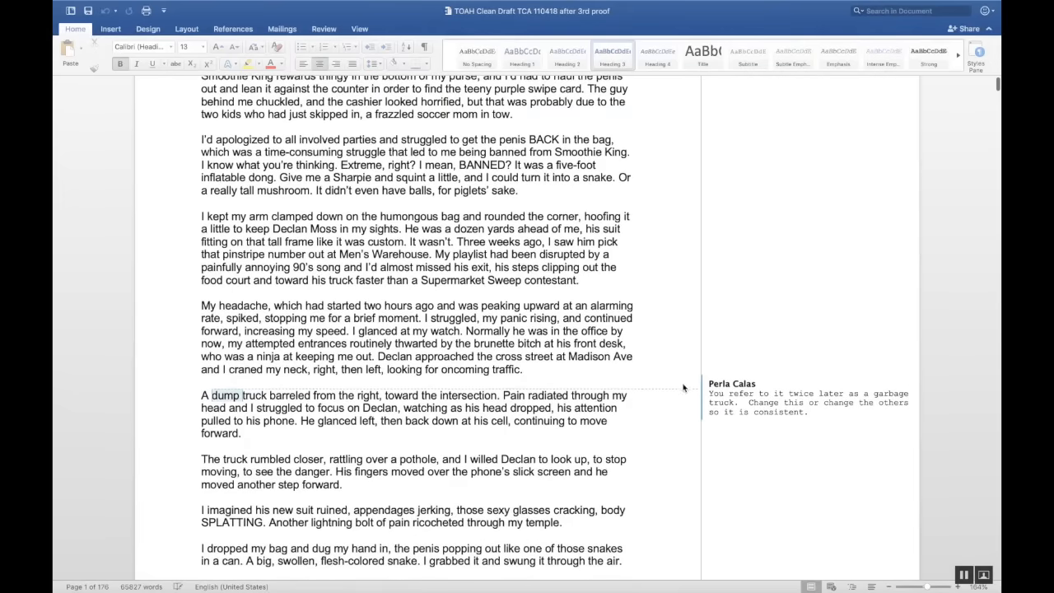
{"action": "scroll", "coordinate": [633, 254], "scroll_direction": "up", "scroll_amount": 2}
{"action": "scroll", "coordinate": [633, 254], "scroll_direction": "up", "scroll_amount": 4}
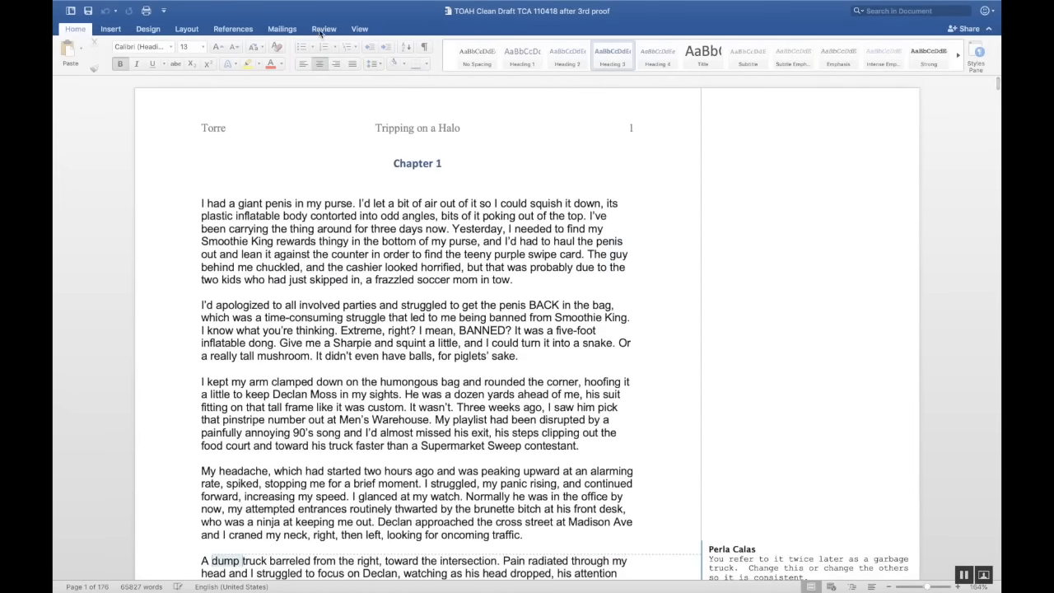
{"action": "left_click", "coordinate": [322, 29]}
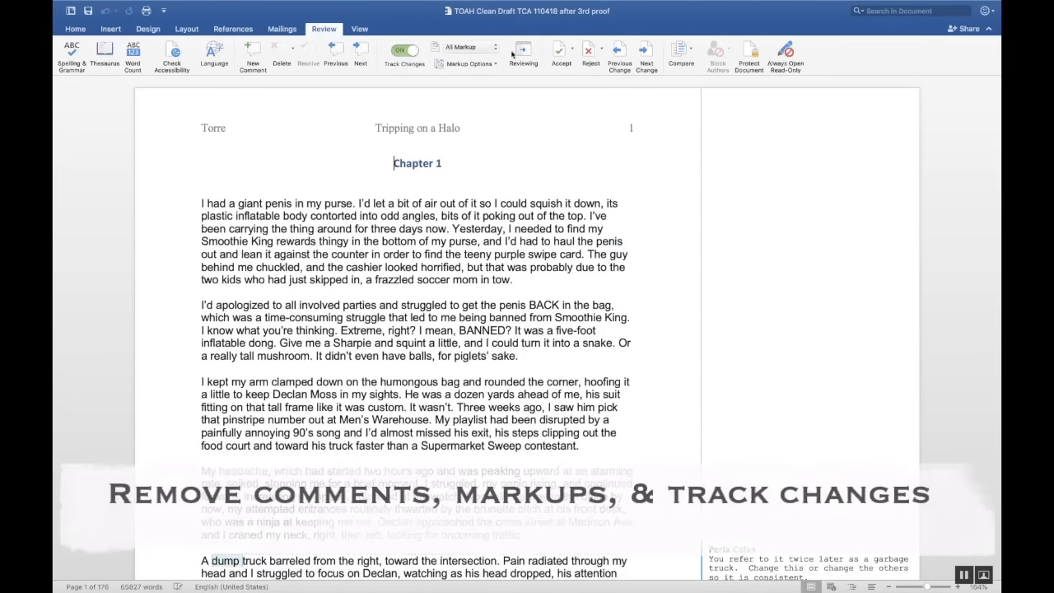
{"action": "left_click", "coordinate": [574, 52]}
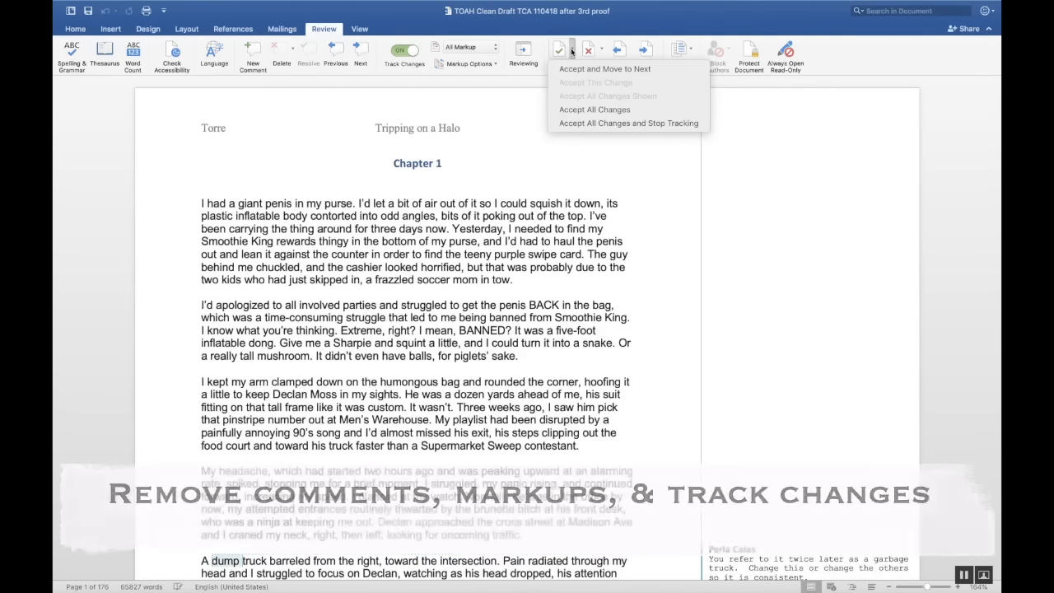
{"action": "left_click", "coordinate": [587, 125]}
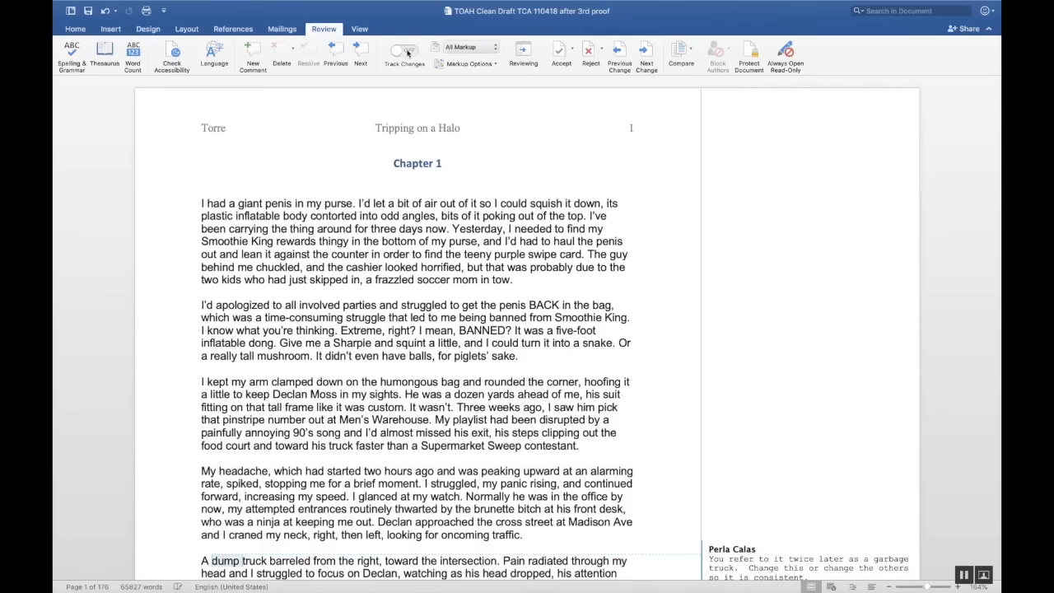
- Delete all comments in the document and set the review display to No Markup
{"action": "left_click", "coordinate": [294, 51]}
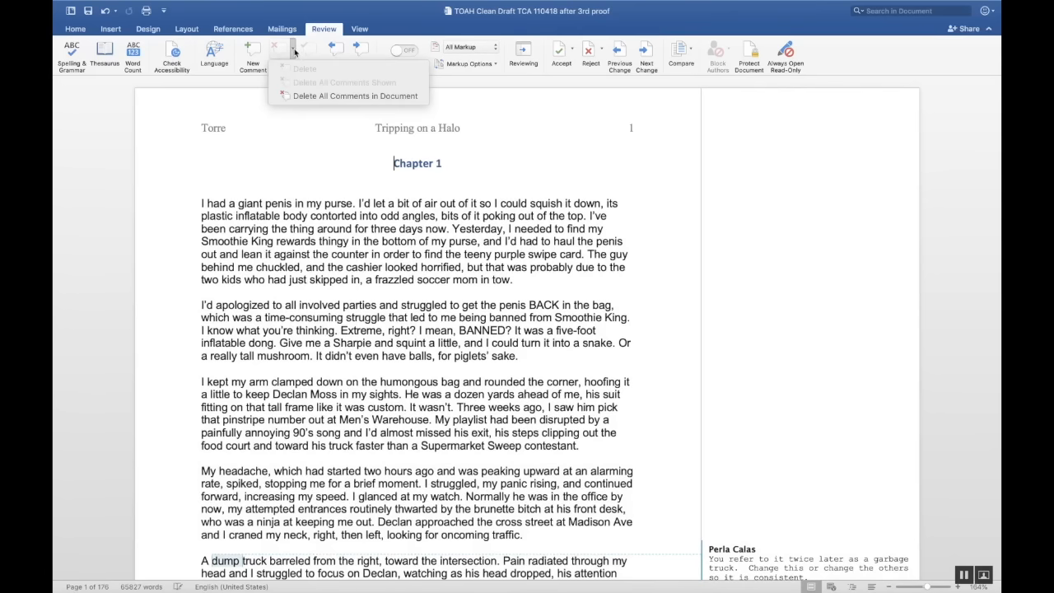
{"action": "left_click", "coordinate": [310, 96]}
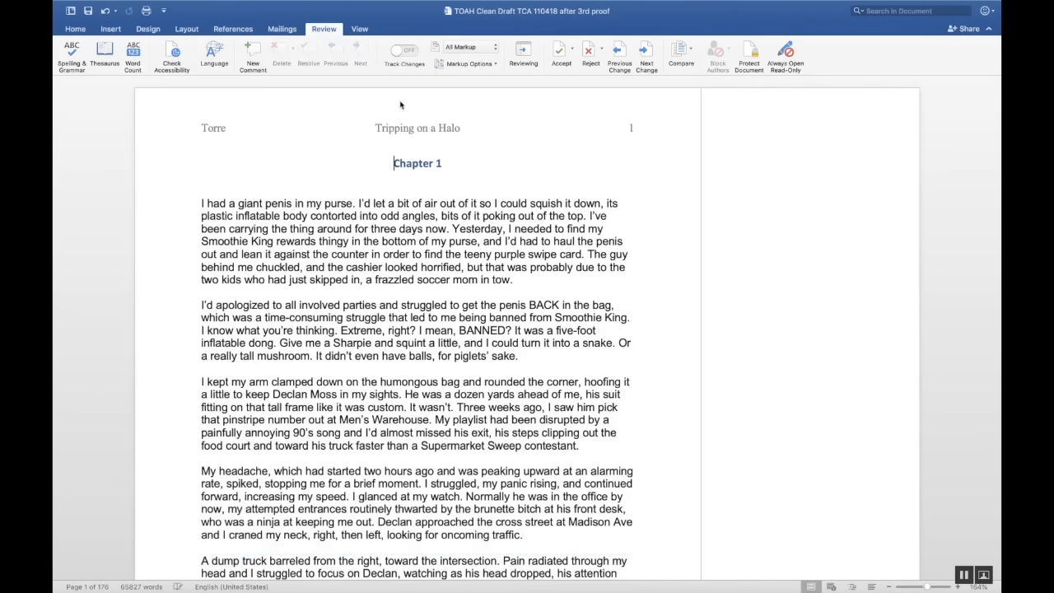
{"action": "left_click", "coordinate": [489, 47]}
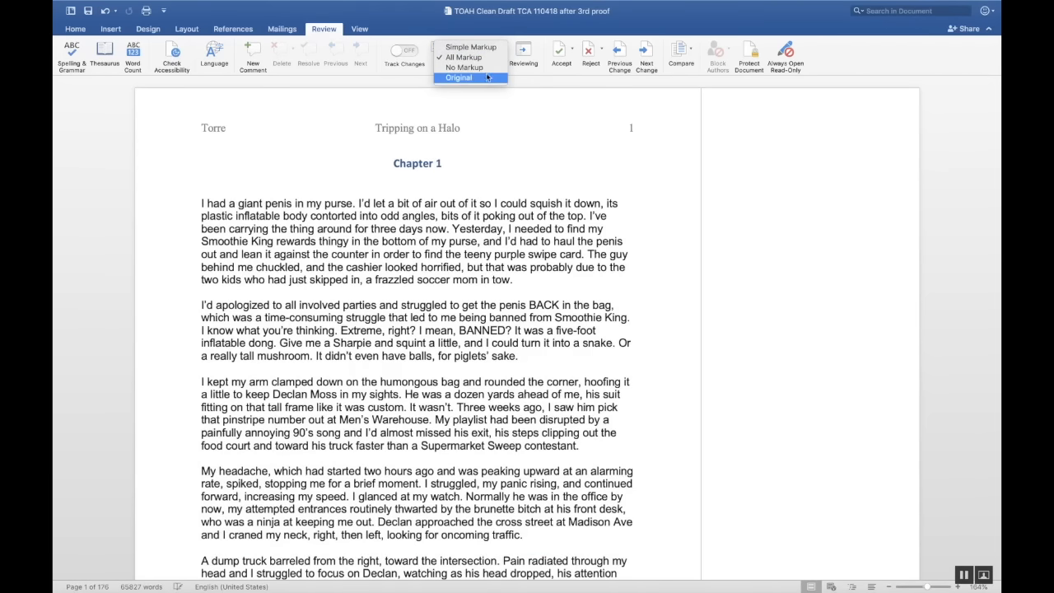
{"action": "left_click", "coordinate": [465, 68]}
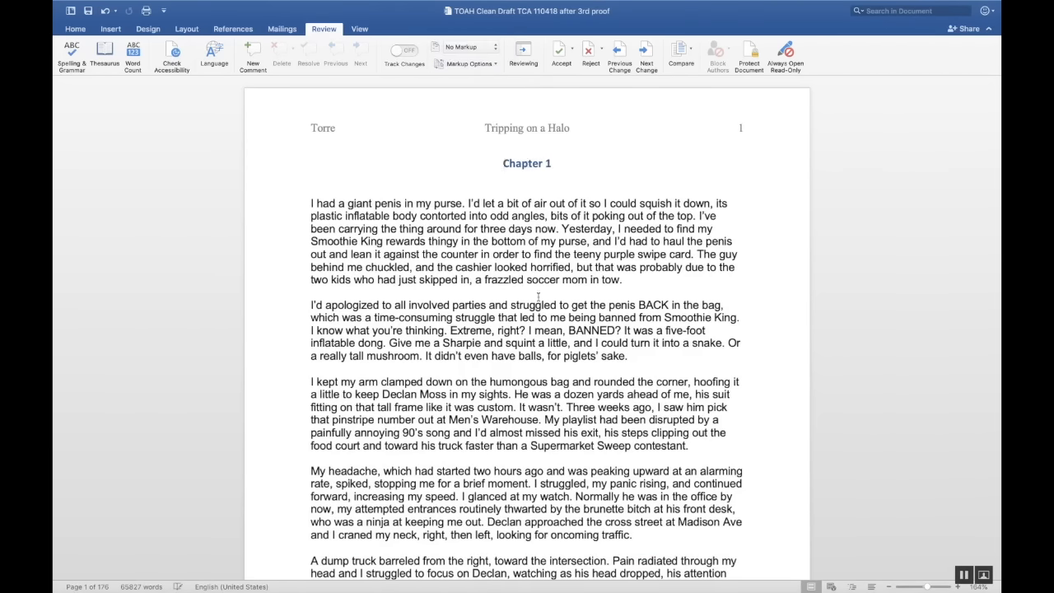
- Check the manuscript's opening chapters for leftover markup and for any title page, copyright page or intro content before Chapter 1
{"action": "scroll", "coordinate": [538, 342], "scroll_direction": "down", "scroll_amount": 20}
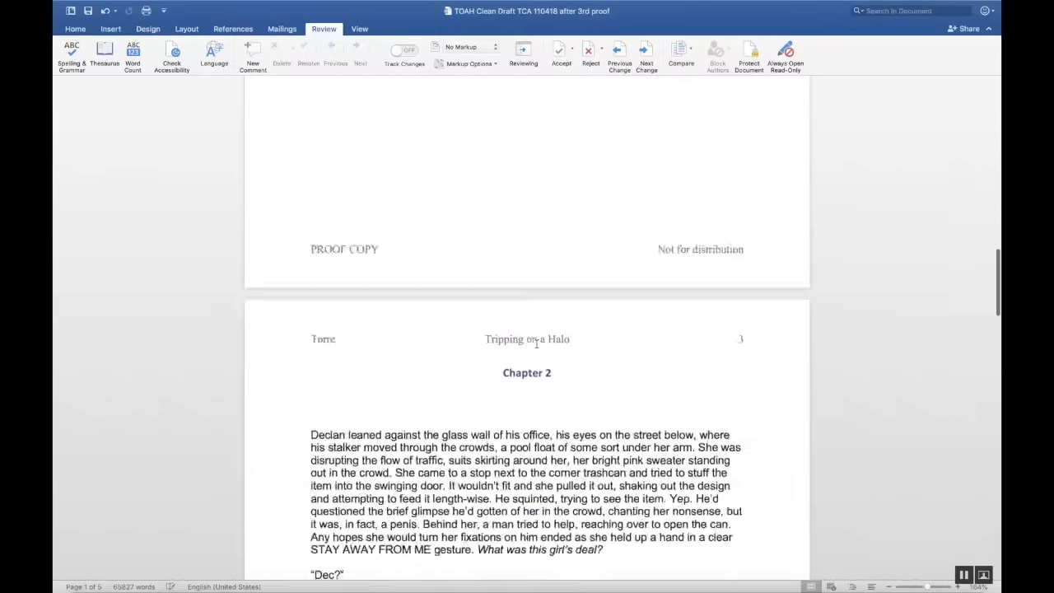
{"action": "scroll", "coordinate": [537, 342], "scroll_direction": "up", "scroll_amount": 20}
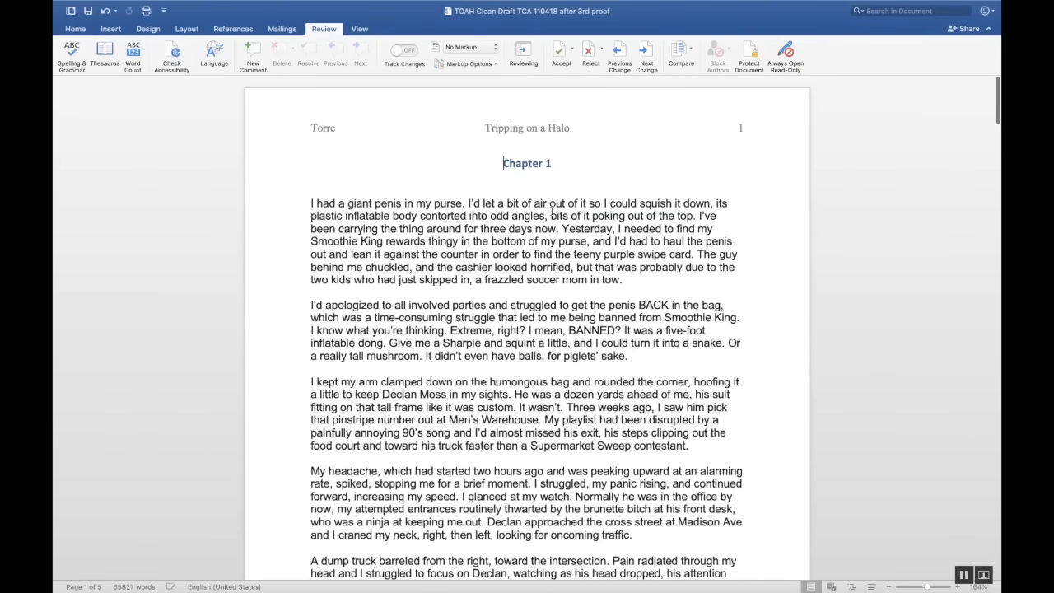
{"action": "left_click_drag", "start_coordinate": [372, 149], "coordinate": [606, 256]}
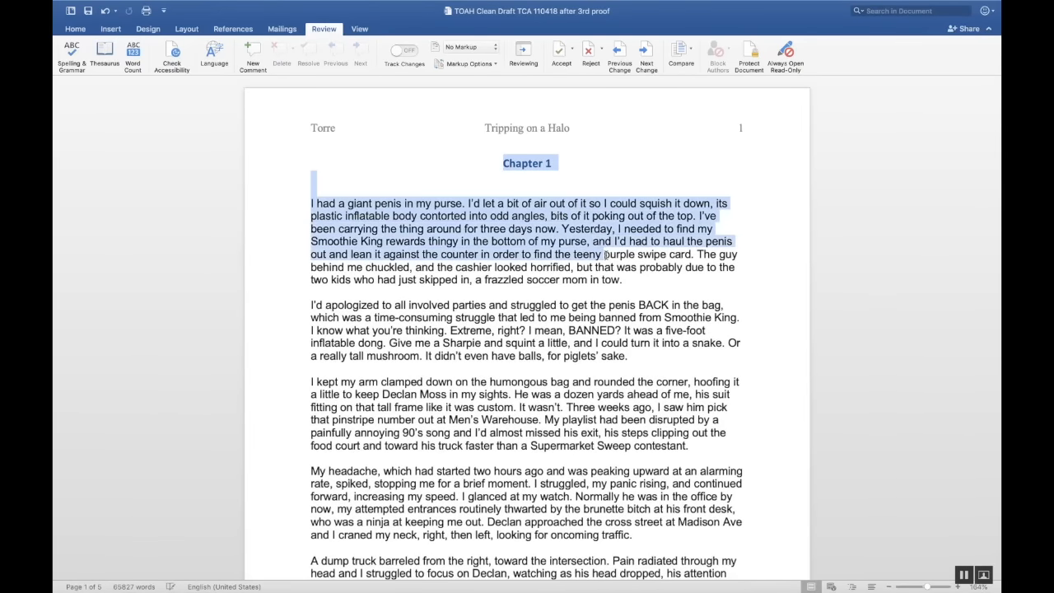
{"action": "left_click", "coordinate": [490, 168]}
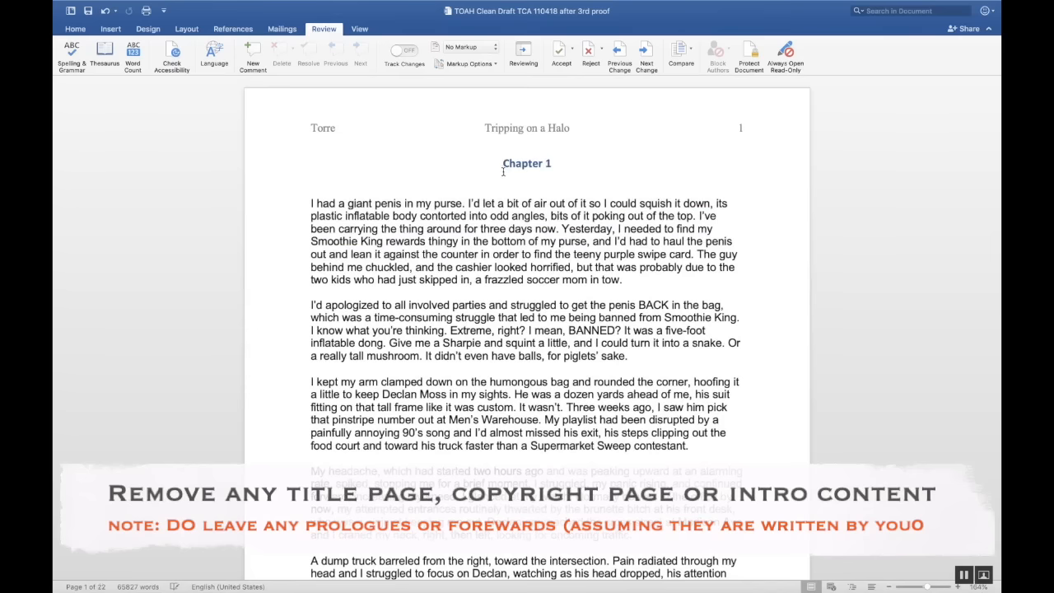
{"action": "scroll", "coordinate": [763, 284], "scroll_direction": "down", "scroll_amount": 1}
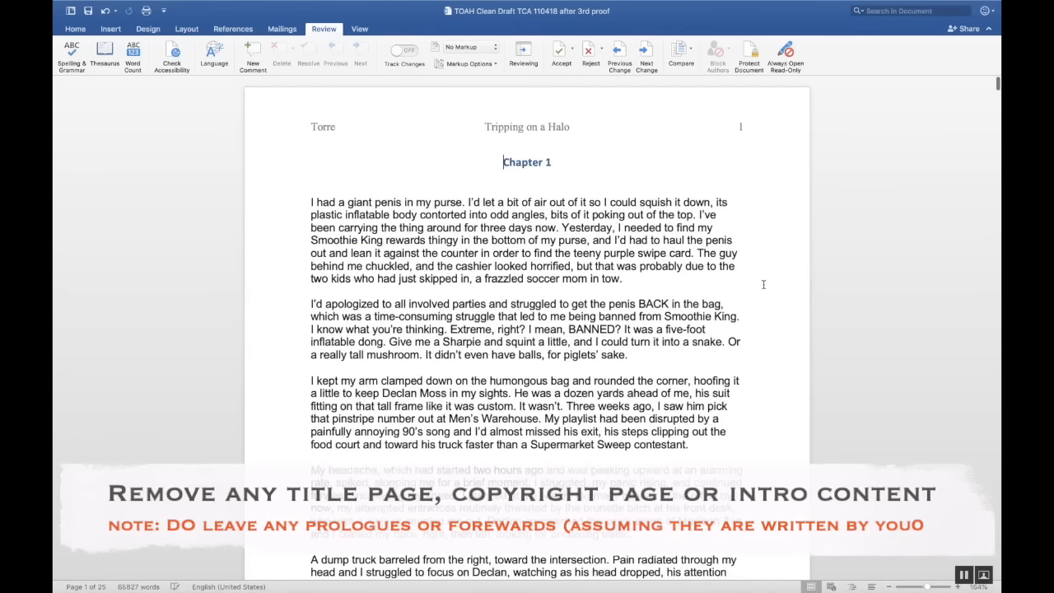
- Examine the final pages of the manuscript for any author's note or list of books after the story's ending
{"action": "scroll", "coordinate": [551, 499], "scroll_direction": "down", "scroll_amount": 20}
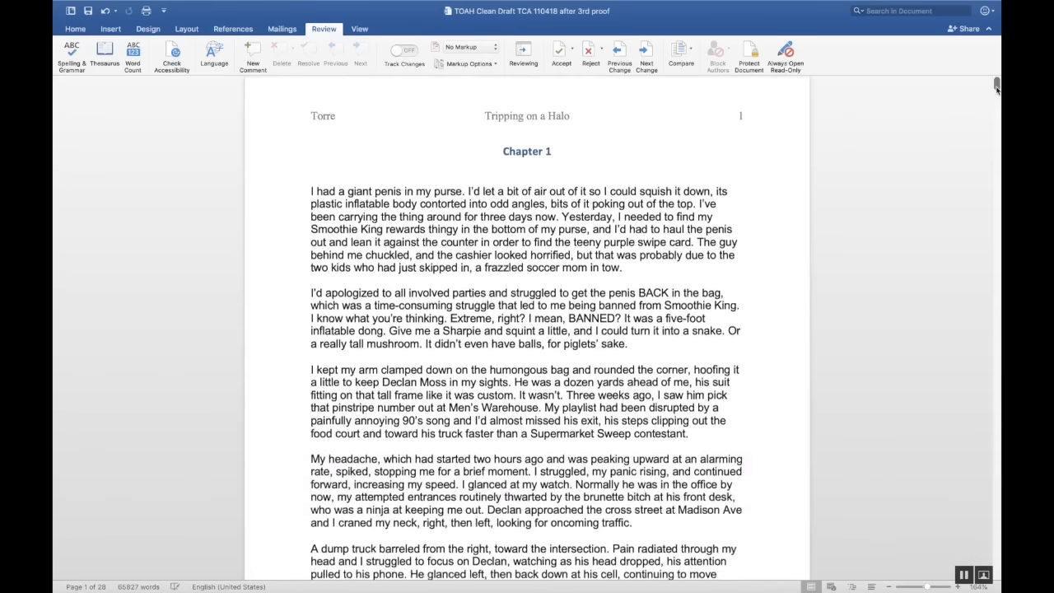
{"action": "scroll", "coordinate": [551, 499], "scroll_direction": "down", "scroll_amount": 10}
{"action": "scroll", "coordinate": [552, 499], "scroll_direction": "up", "scroll_amount": 7}
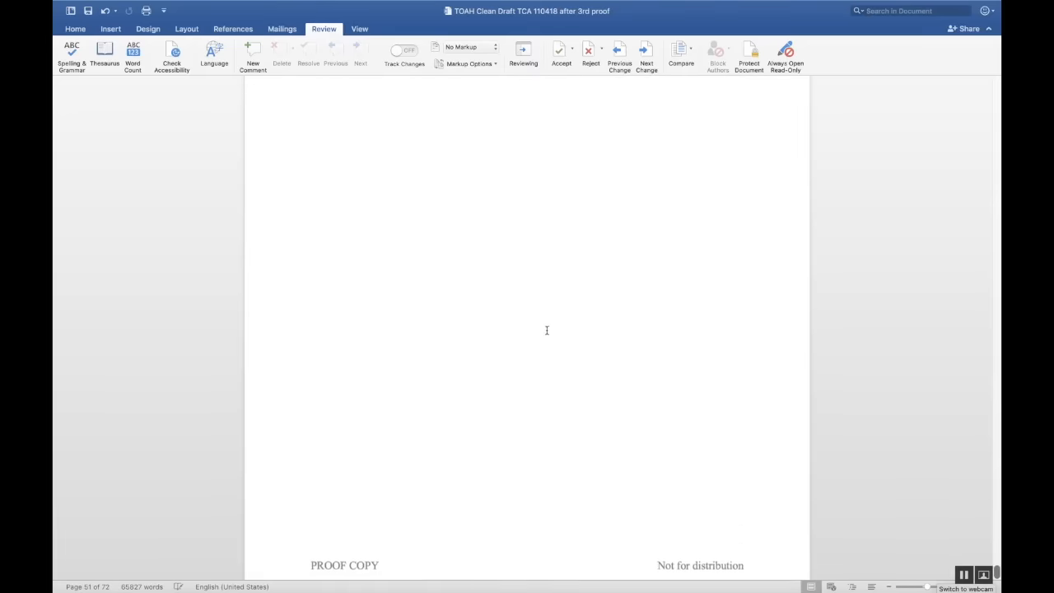
{"action": "scroll", "coordinate": [547, 334], "scroll_direction": "down", "scroll_amount": 3}
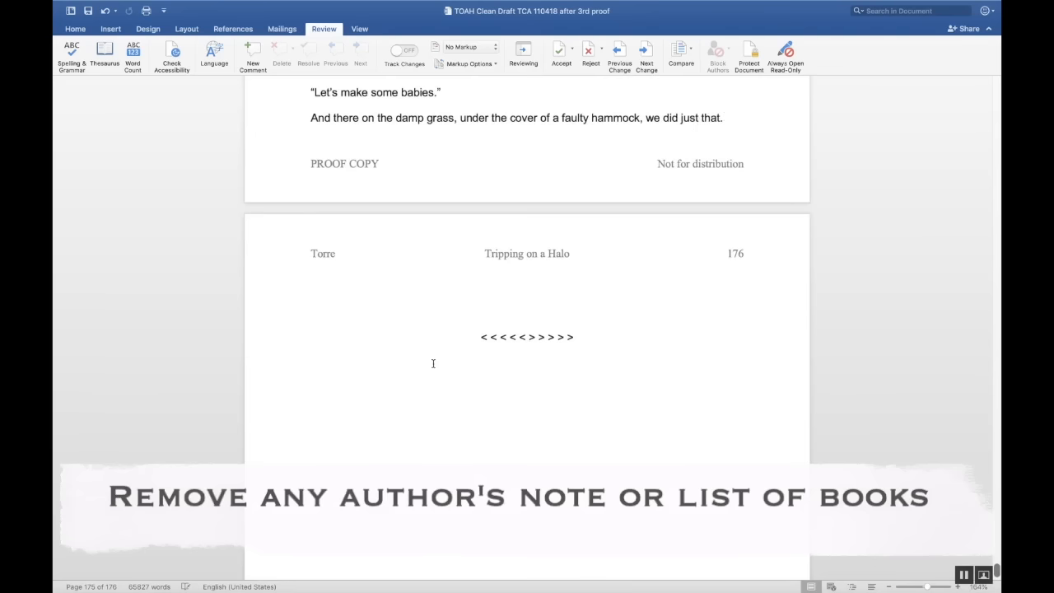
{"action": "scroll", "coordinate": [614, 365], "scroll_direction": "down", "scroll_amount": 10}
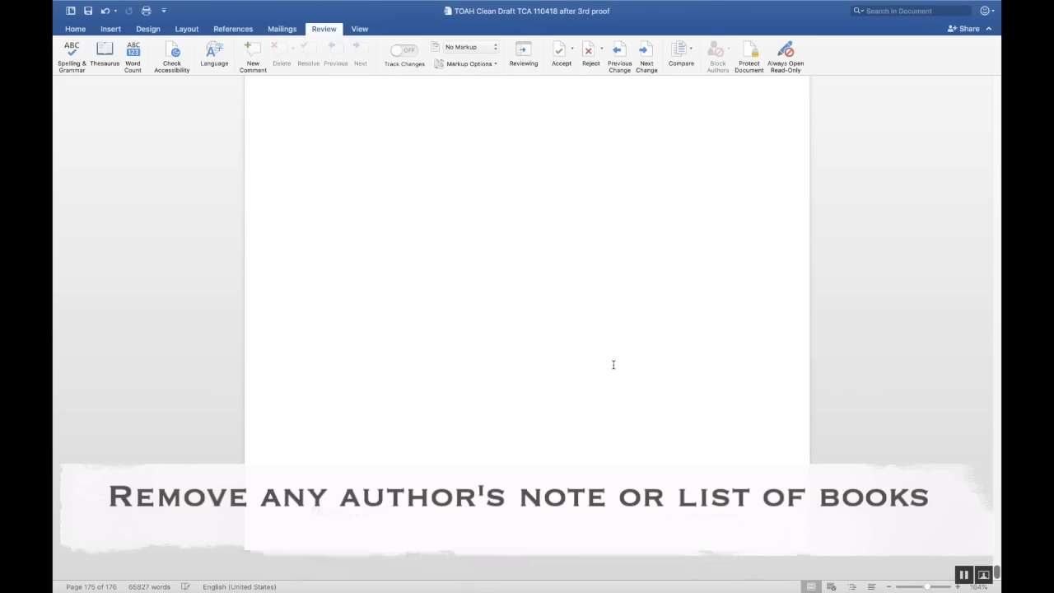
{"action": "scroll", "coordinate": [614, 365], "scroll_direction": "up", "scroll_amount": 10}
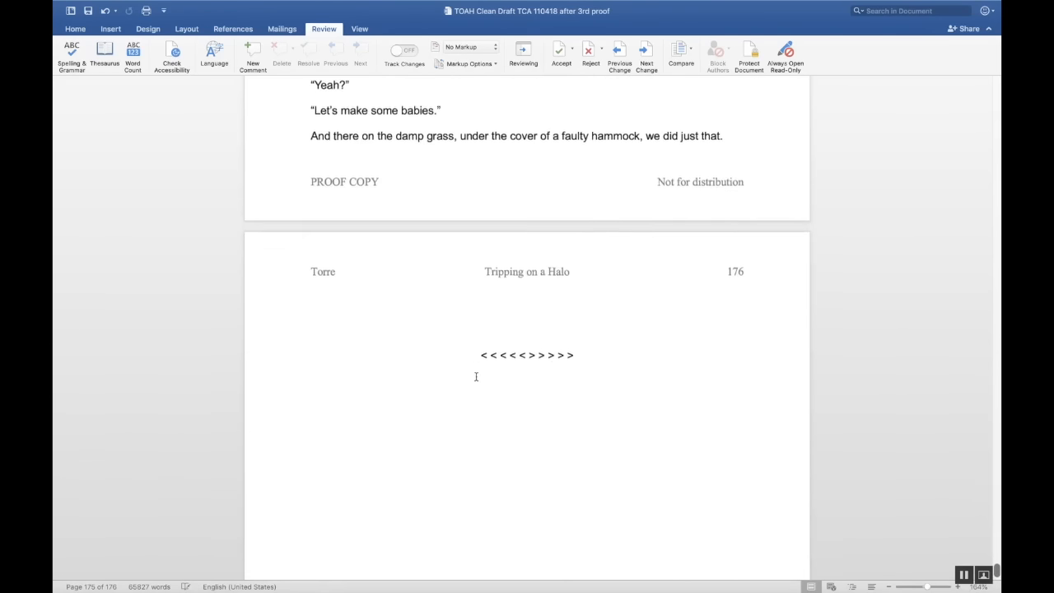
{"action": "scroll", "coordinate": [473, 374], "scroll_direction": "up", "scroll_amount": 5}
{"action": "scroll", "coordinate": [476, 377], "scroll_direction": "down", "scroll_amount": 1}
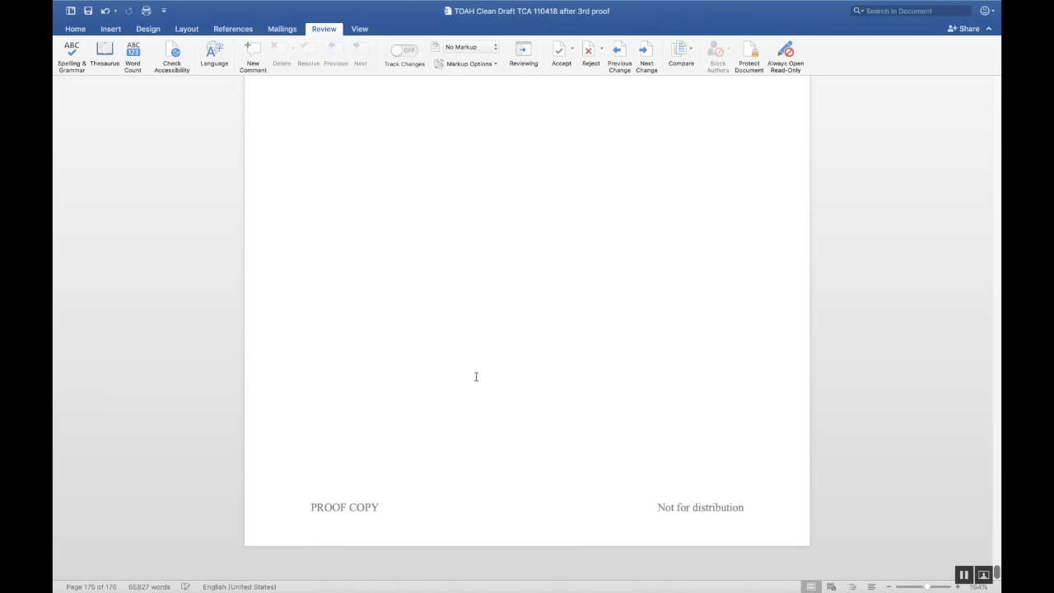
{"action": "scroll", "coordinate": [476, 376], "scroll_direction": "up", "scroll_amount": 1}
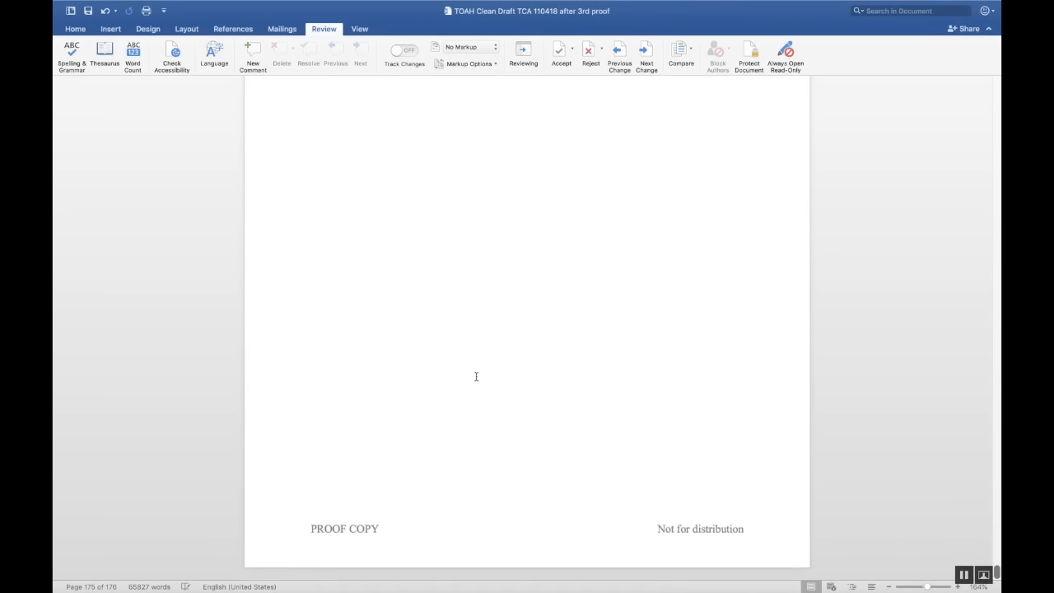
{"action": "scroll", "coordinate": [476, 377], "scroll_direction": "up", "scroll_amount": 5}
{"action": "scroll", "coordinate": [476, 376], "scroll_direction": "up", "scroll_amount": 10}
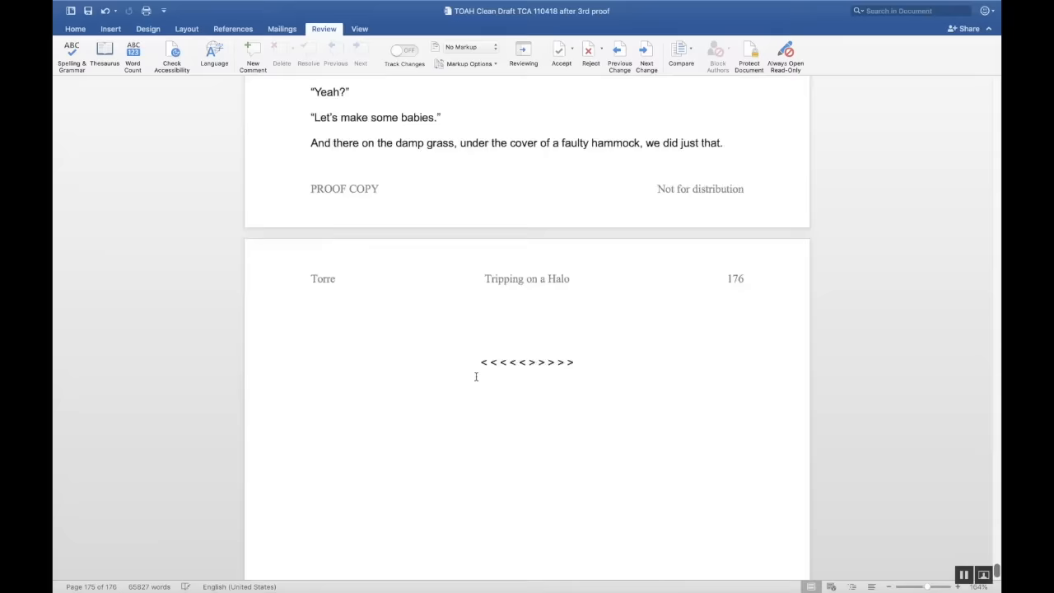
{"action": "scroll", "coordinate": [477, 376], "scroll_direction": "up", "scroll_amount": 10}
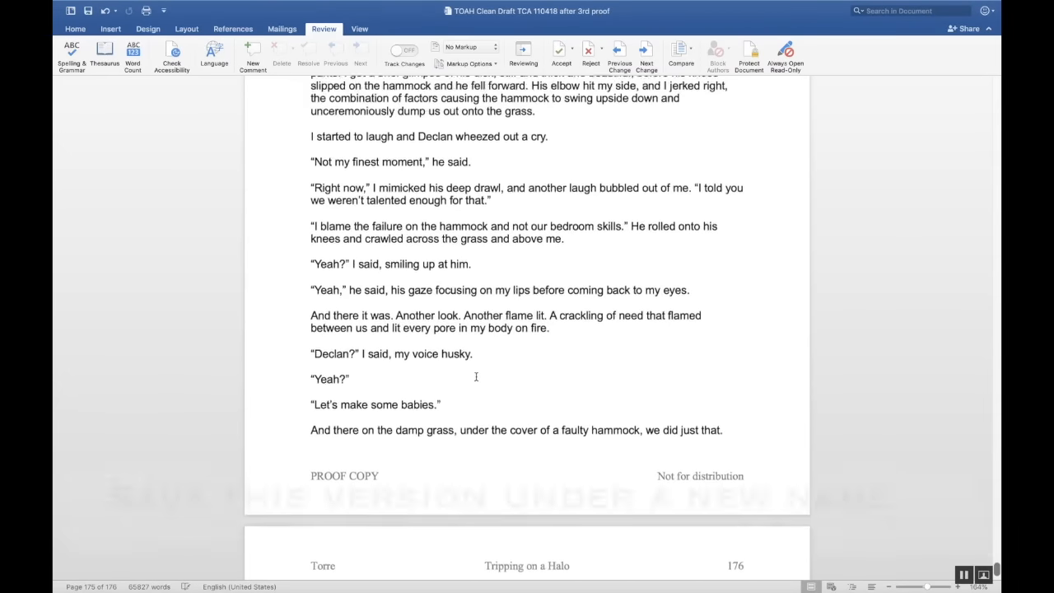
{"action": "scroll", "coordinate": [476, 379], "scroll_direction": "up", "scroll_amount": 1}
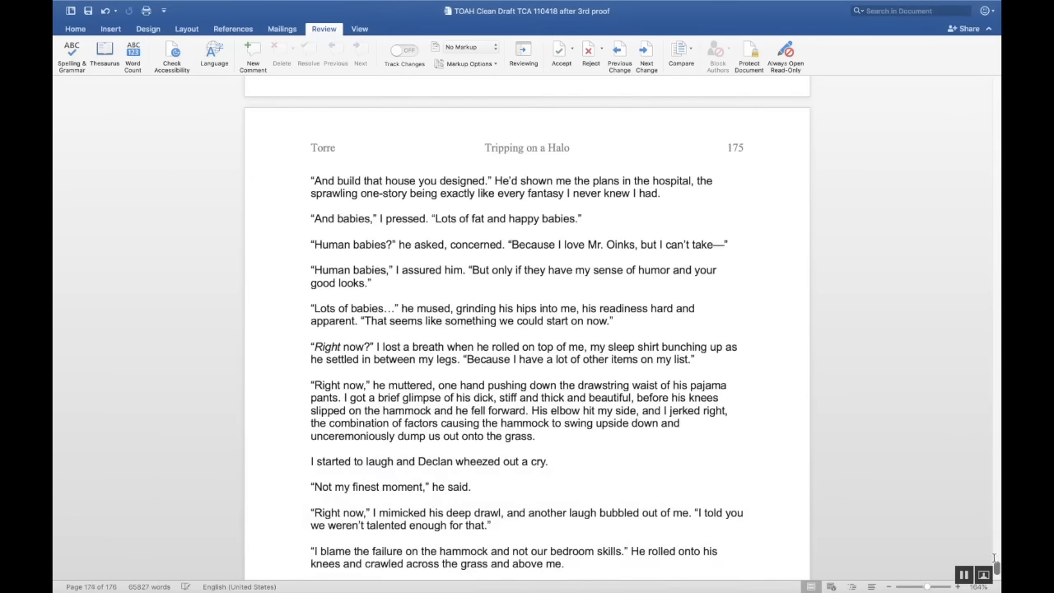
{"action": "scroll", "coordinate": [995, 558], "scroll_direction": "up", "scroll_amount": 15}
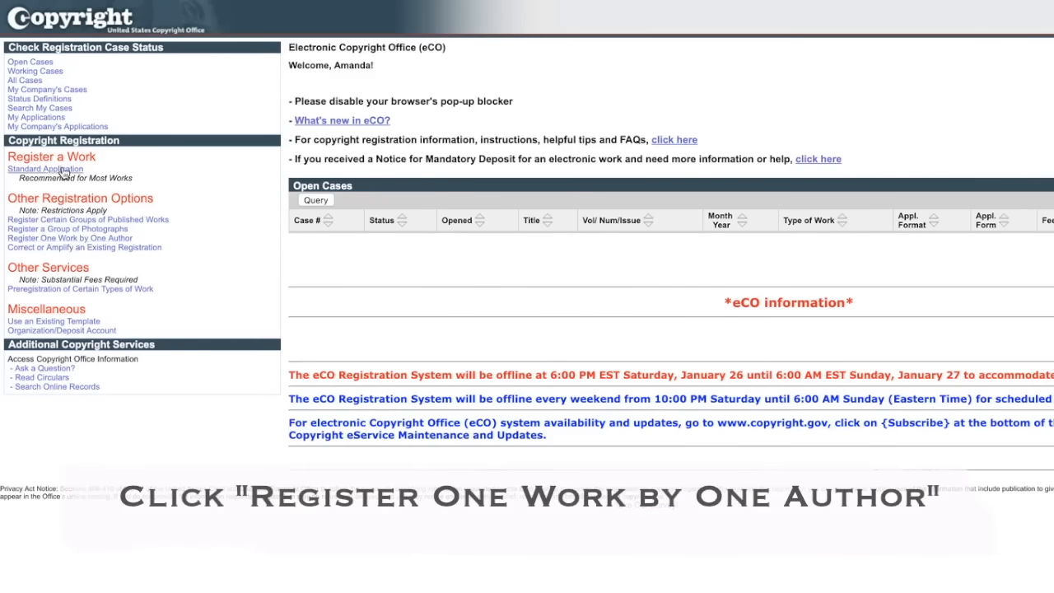
- On the Electronic Copyright Office site, start a Register One Work by One Author application and submit Literary Work as the type of work
{"action": "left_click", "coordinate": [83, 238]}
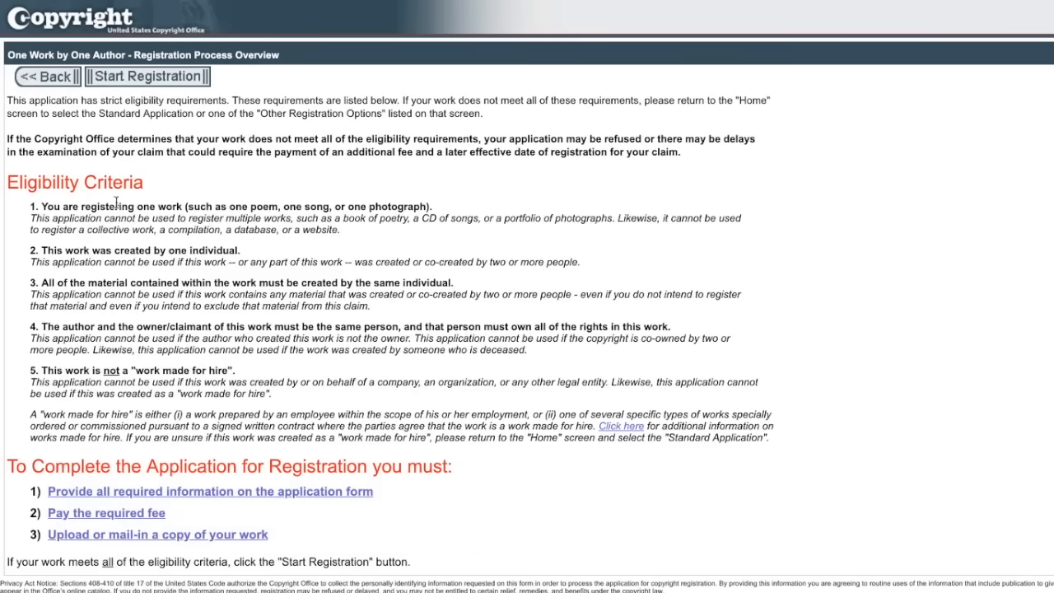
{"action": "left_click", "coordinate": [168, 77]}
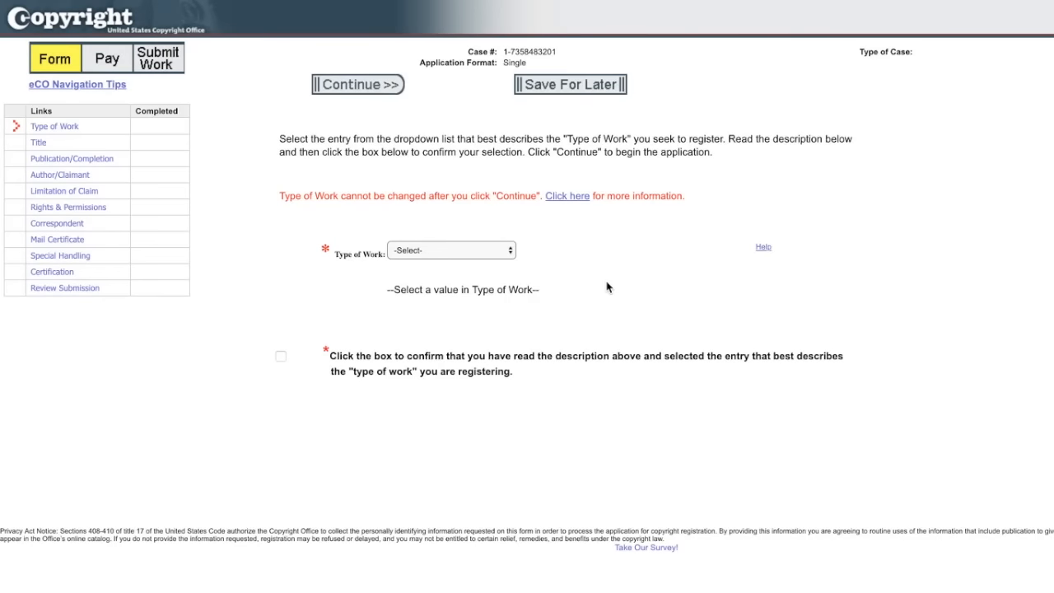
{"action": "left_click", "coordinate": [492, 252]}
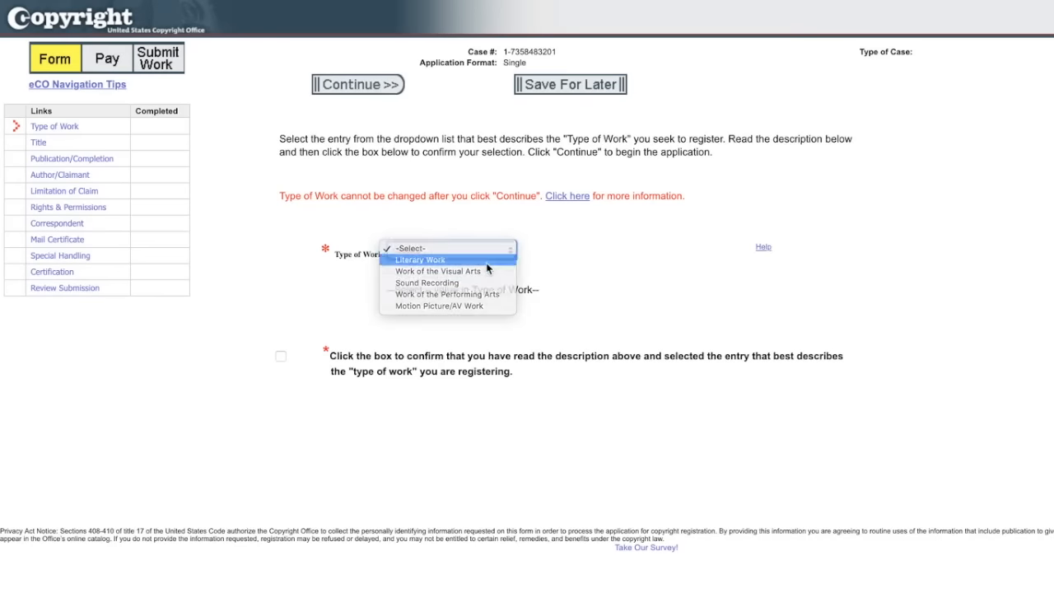
{"action": "left_click", "coordinate": [487, 262]}
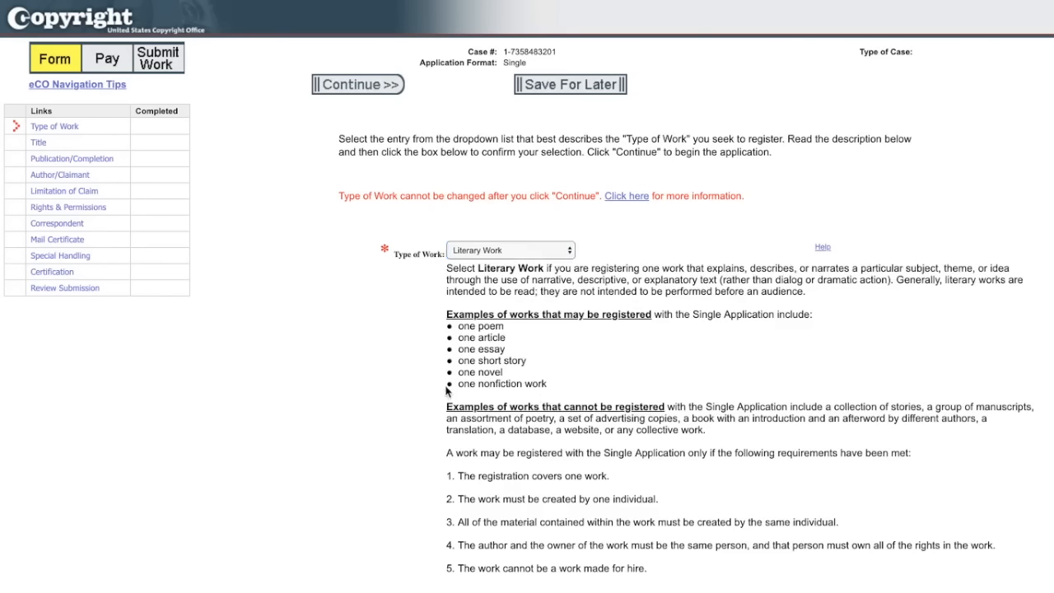
{"action": "left_click", "coordinate": [378, 84]}
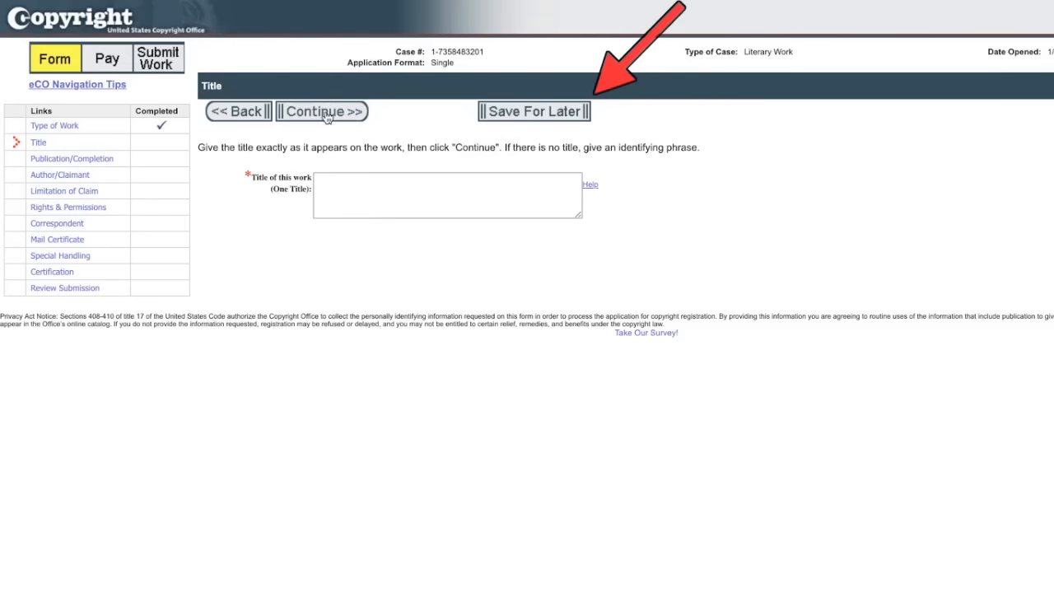
- Enter "Tripping on a Halo" as the title of the work and proceed to the publication details
{"action": "left_click", "coordinate": [347, 188]}
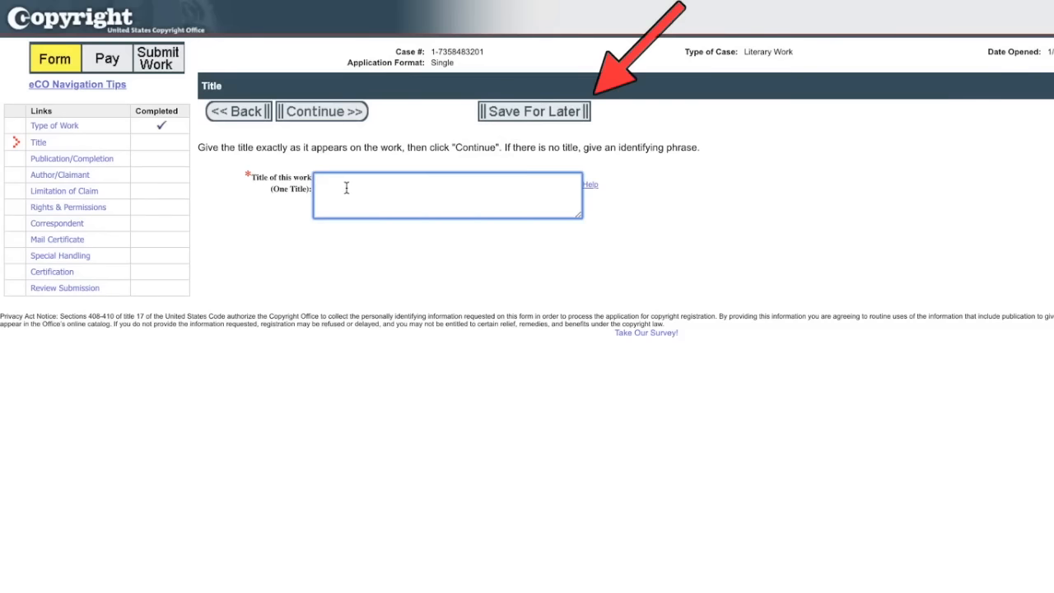
{"action": "type", "text": "Tripping on a Halo"}
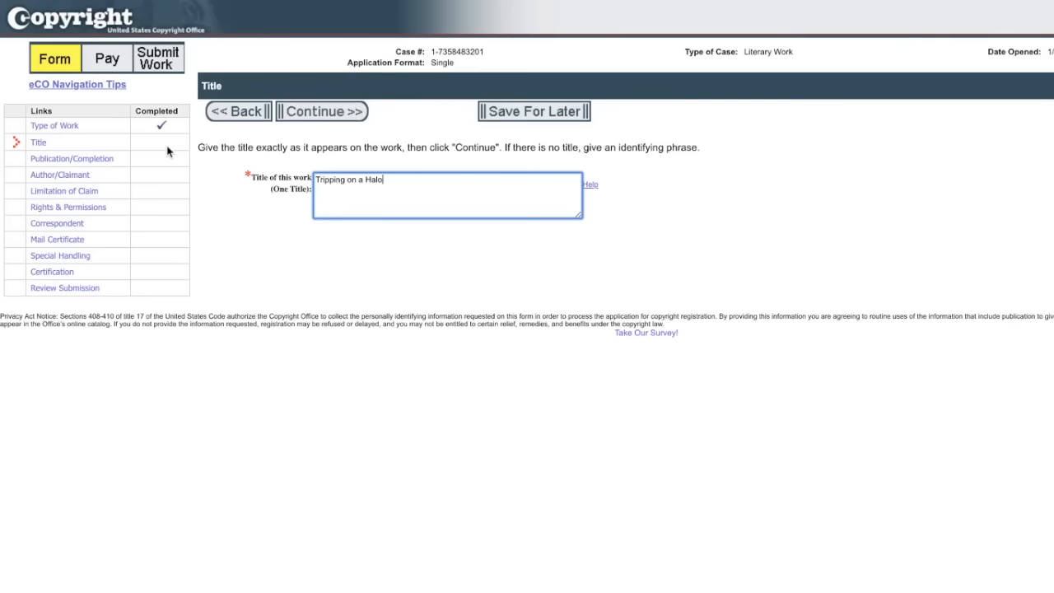
{"action": "left_click", "coordinate": [318, 114]}
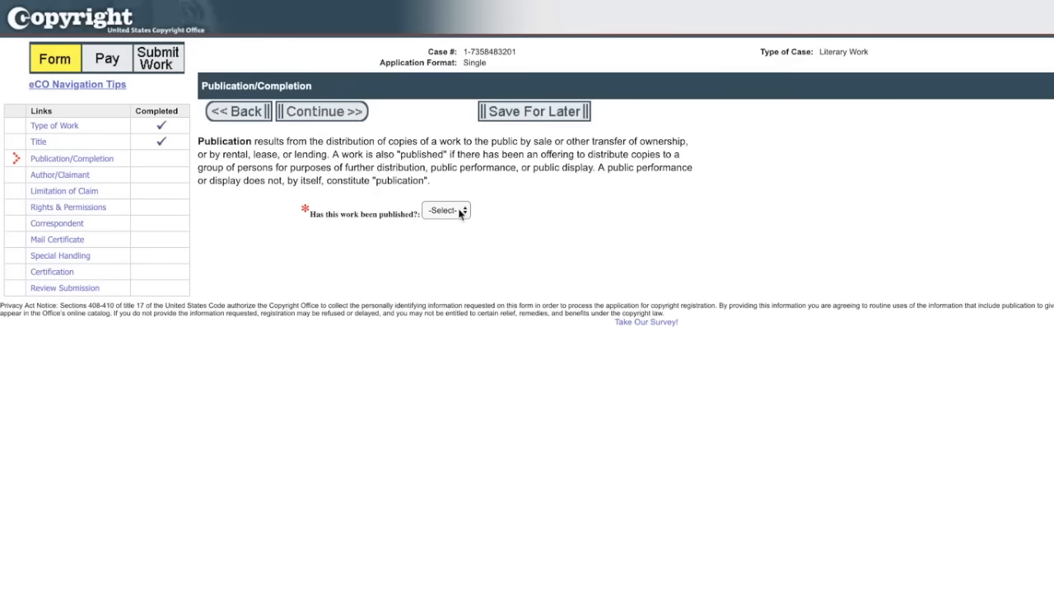
- Mark the work as already published in the publication details
{"action": "left_click", "coordinate": [460, 212]}
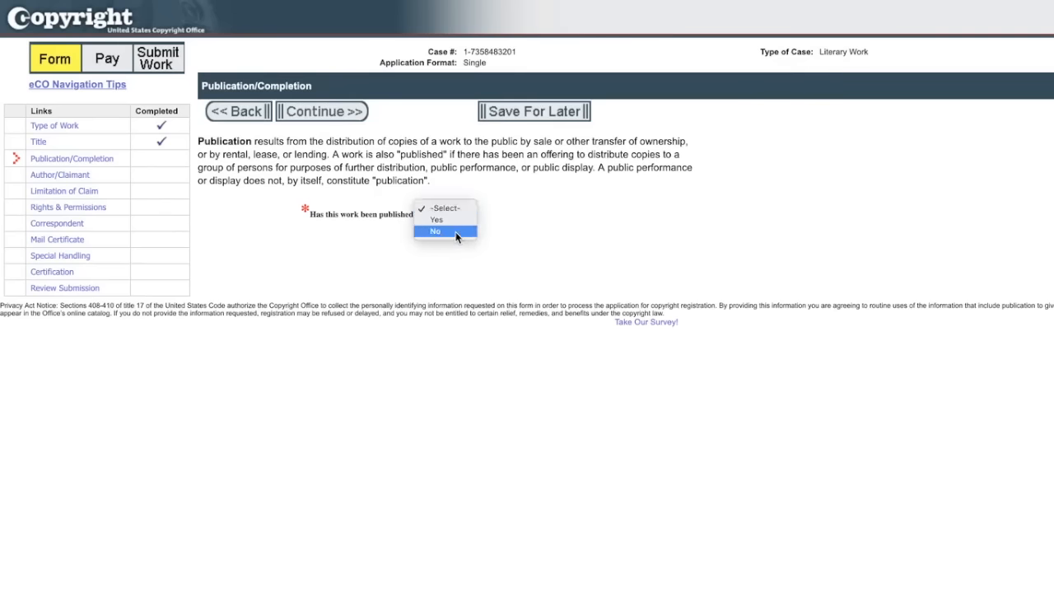
{"action": "left_click", "coordinate": [454, 231]}
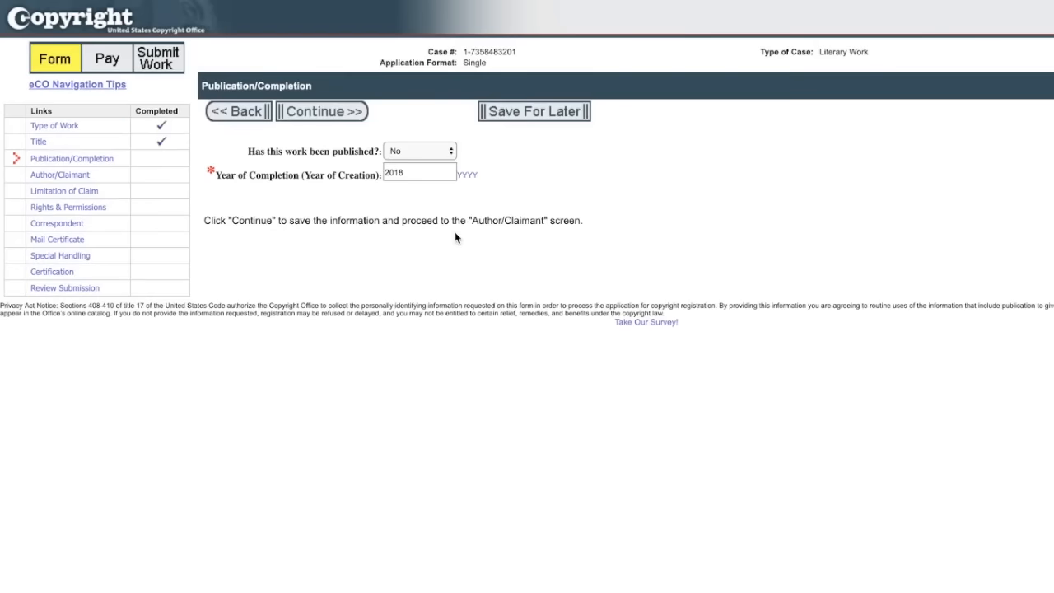
{"action": "left_click", "coordinate": [414, 150]}
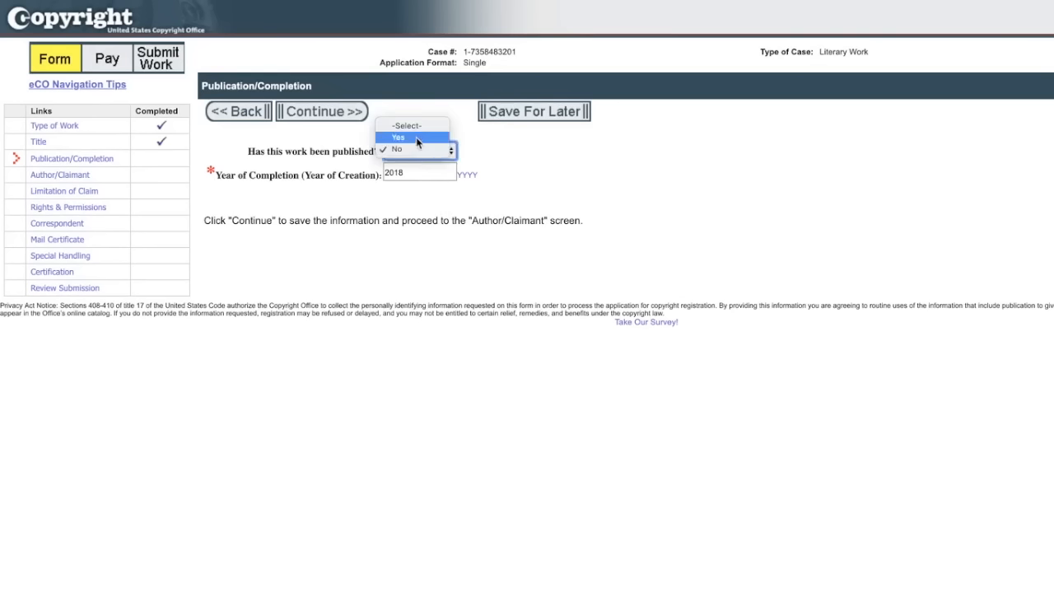
{"action": "left_click", "coordinate": [416, 138]}
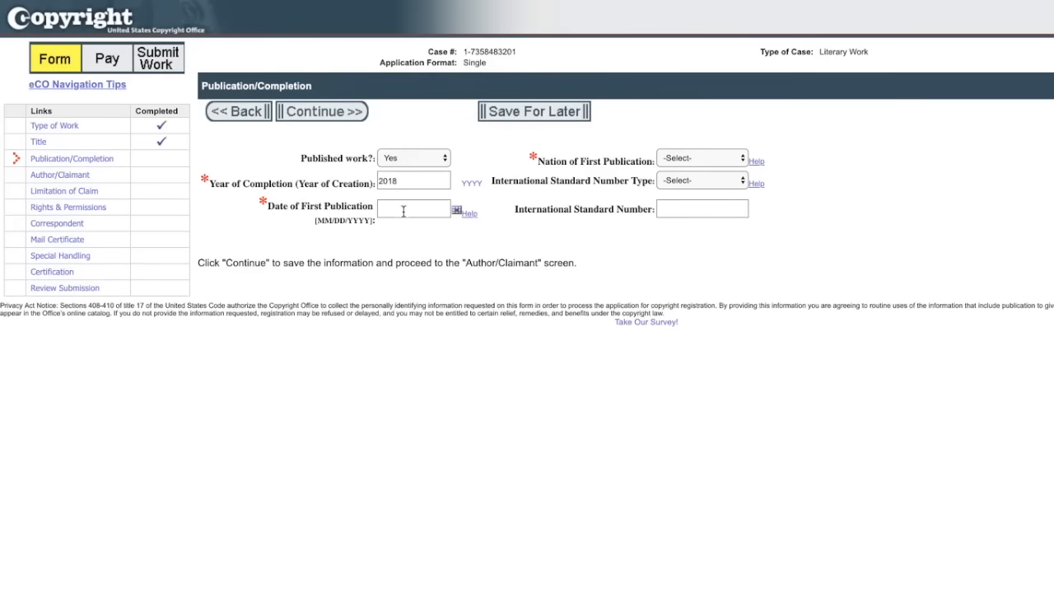
- Set the nation of first publication to United States, enter 12/7/2018 as the publication date, and supply the book's ISBN as its standard number
{"action": "left_click", "coordinate": [705, 158]}
{"action": "left_click", "coordinate": [704, 165]}
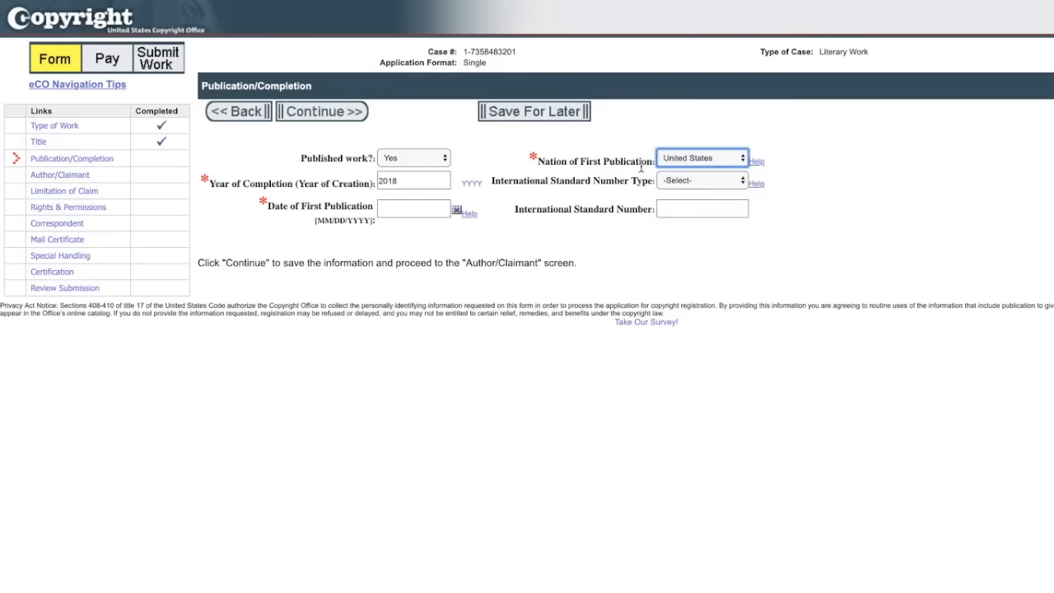
{"action": "left_click", "coordinate": [703, 184]}
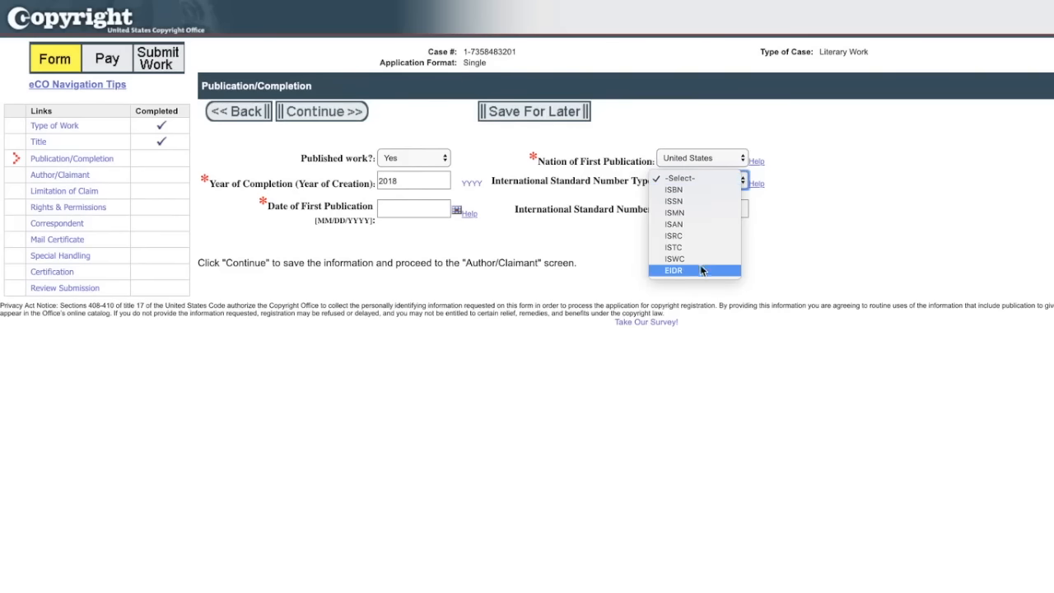
{"action": "left_click", "coordinate": [701, 190]}
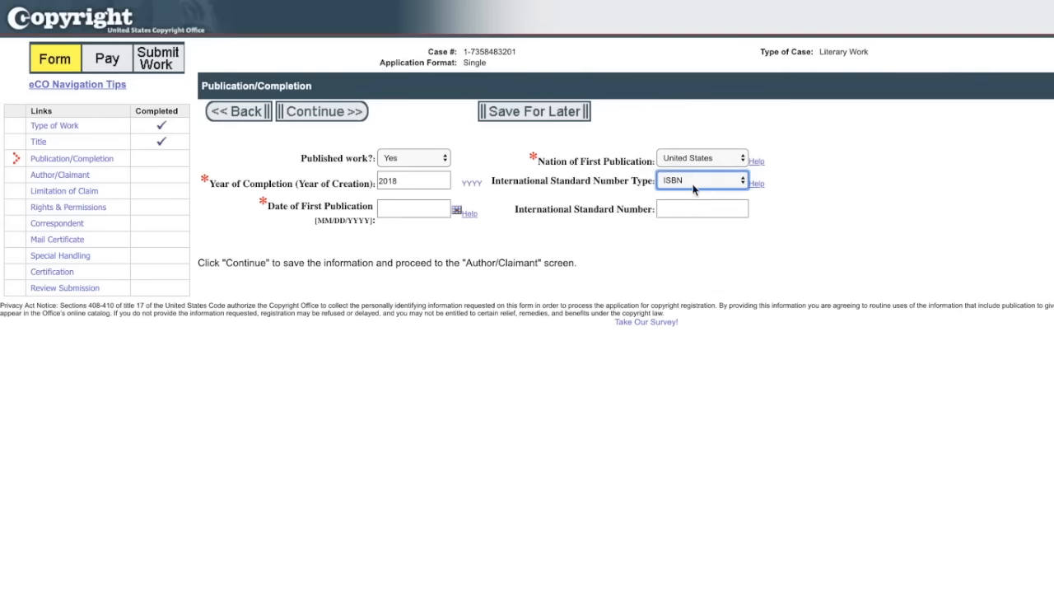
{"action": "left_click", "coordinate": [686, 210]}
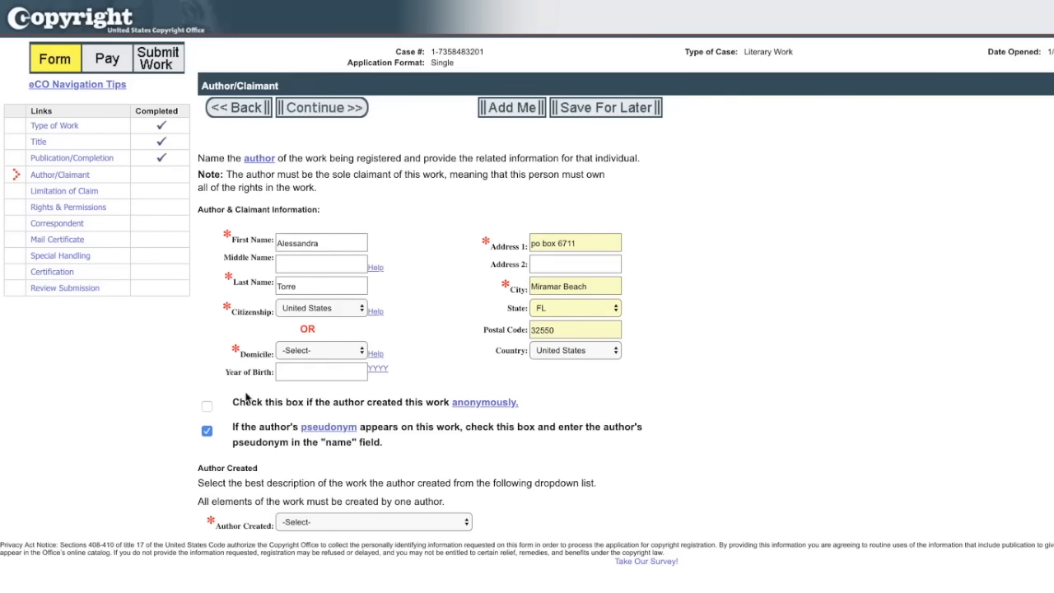
- Keep the author's pseudonym option enabled, set what the author created to One Novel, and save the author and claimant details
{"action": "left_click", "coordinate": [207, 433]}
{"action": "left_click", "coordinate": [207, 432]}
{"action": "left_click", "coordinate": [336, 524]}
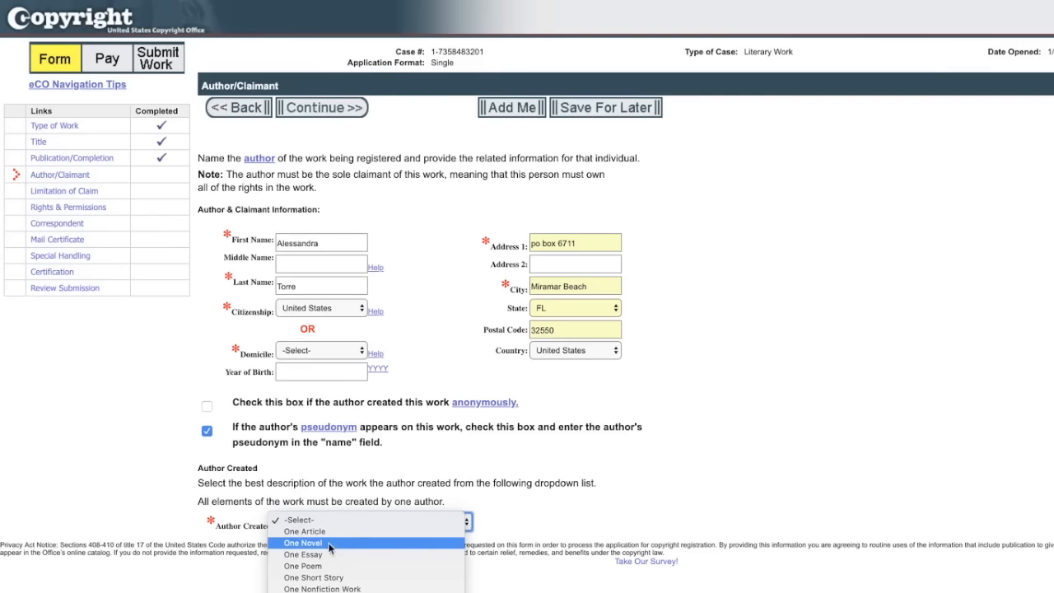
{"action": "left_click", "coordinate": [327, 544]}
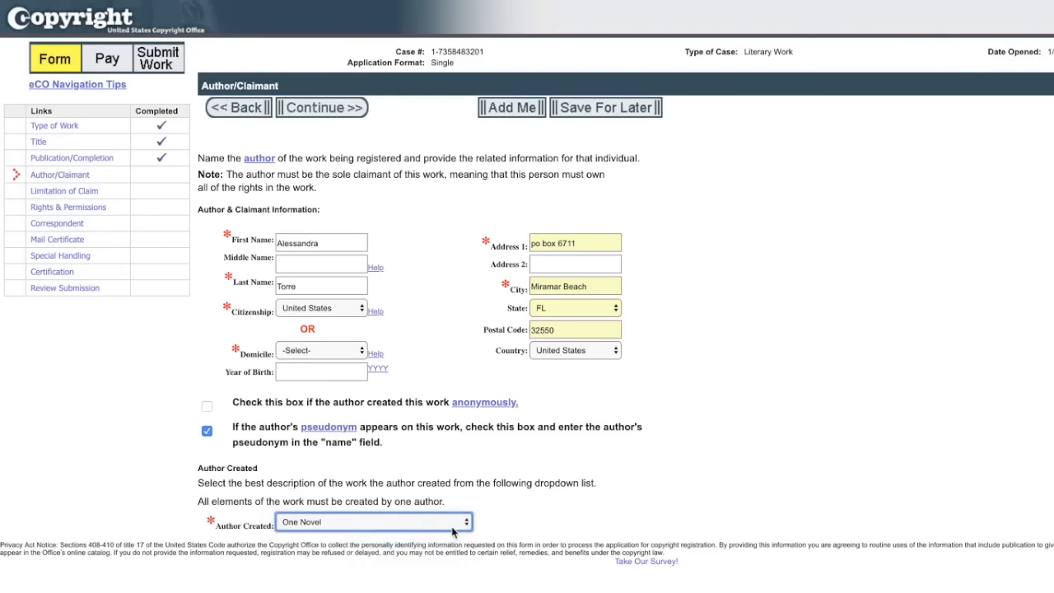
{"action": "left_click", "coordinate": [328, 110]}
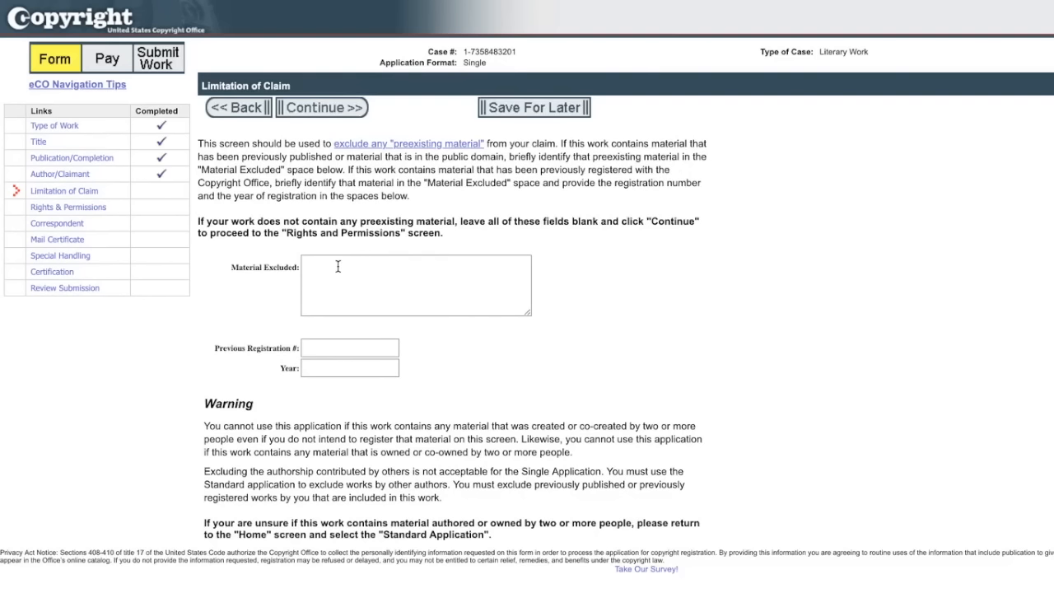
- Leave the limitation of claim and the optional rights and permissions contact blank and proceed to the correspondent details
{"action": "left_click", "coordinate": [329, 115]}
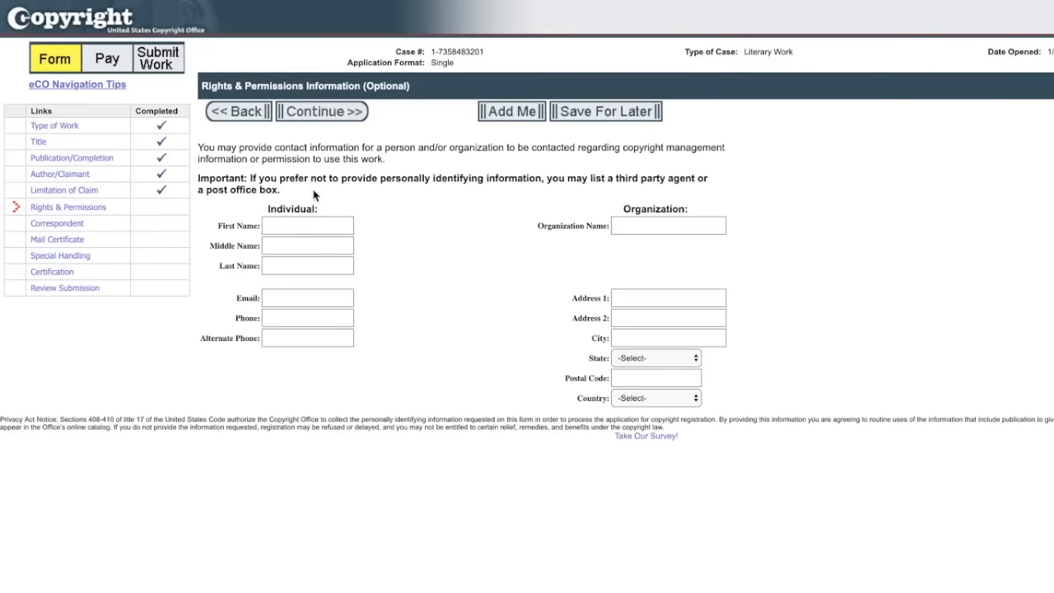
{"action": "left_click", "coordinate": [320, 113]}
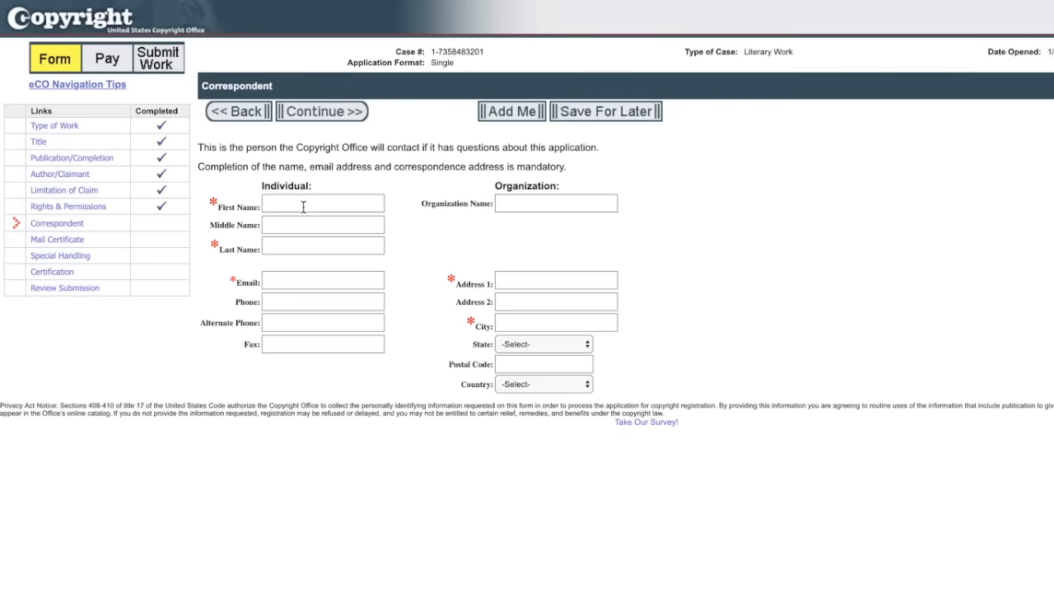
- Complete the correspondent and mail certificate contacts with the author's name and address and Select Publishing LLC as the organization
{"action": "left_click", "coordinate": [346, 116]}
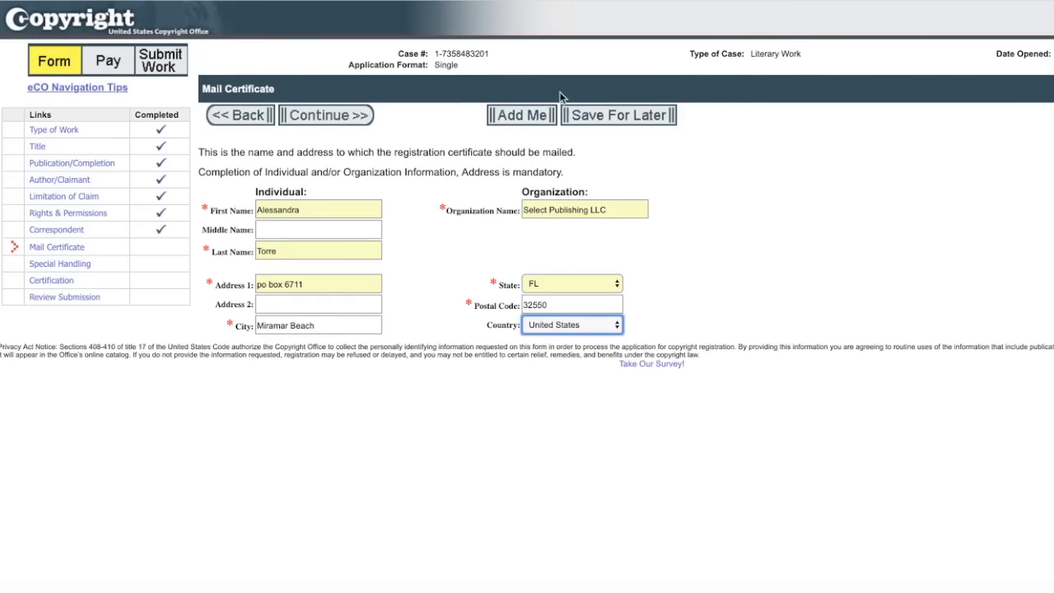
{"action": "left_click", "coordinate": [341, 120]}
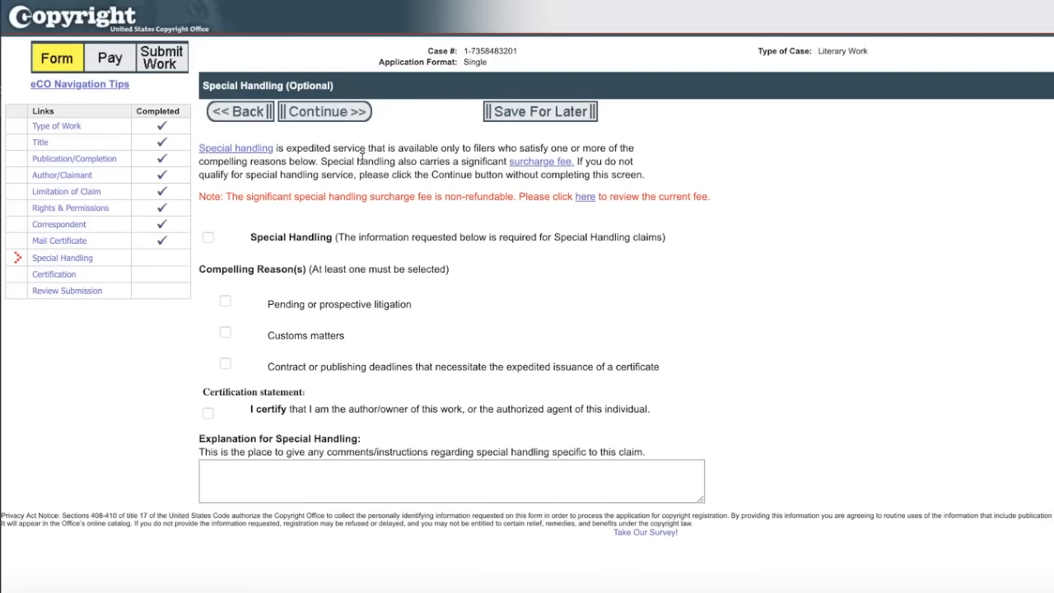
- Skip special handling and certify the application as the author/owner, entering the certifying individual's name
{"action": "left_click", "coordinate": [345, 118]}
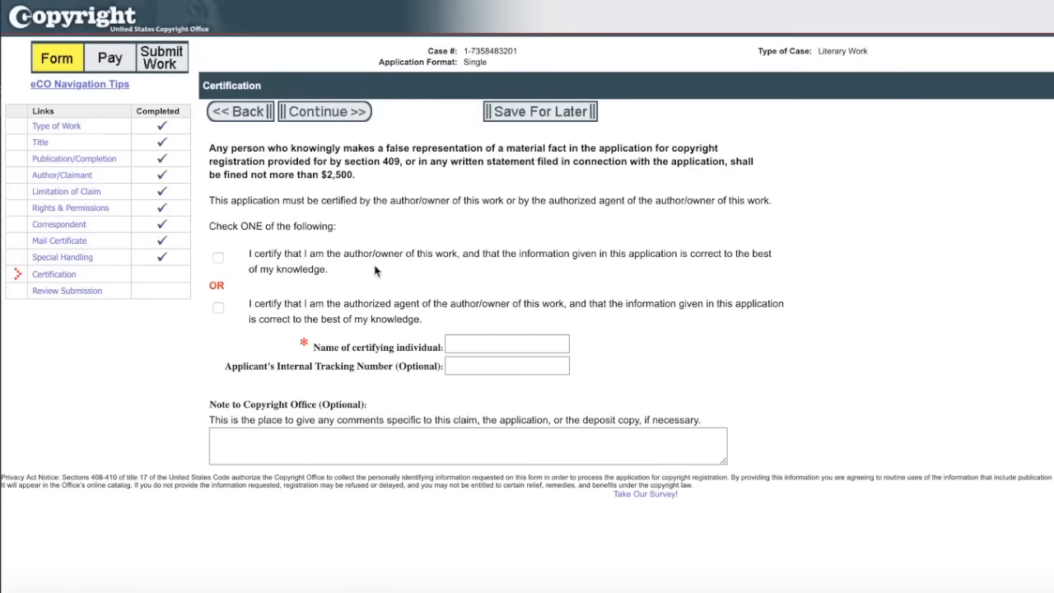
{"action": "left_click", "coordinate": [219, 258]}
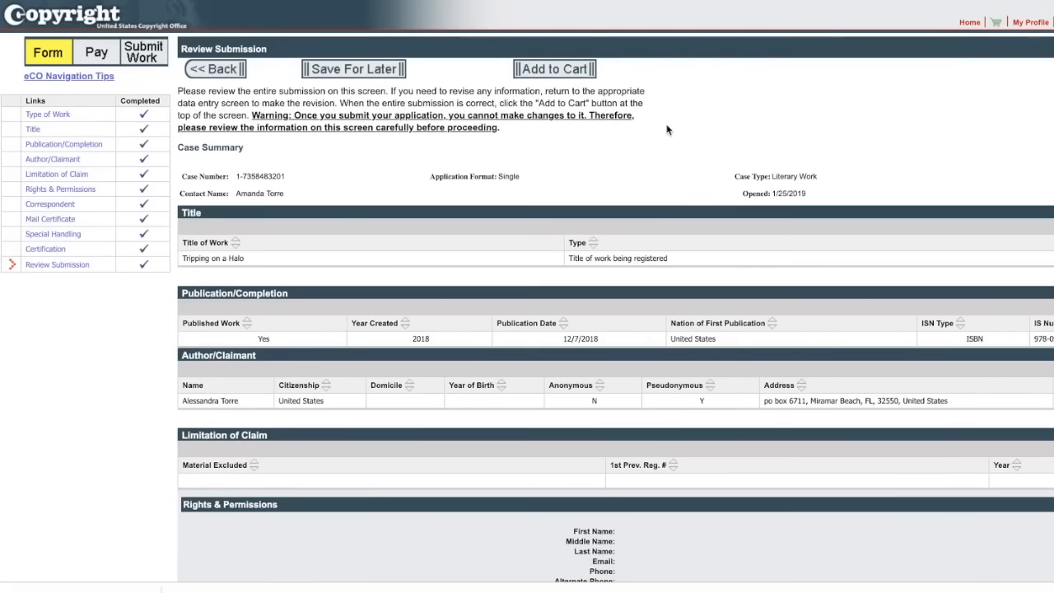
- Review the entire submission from the case summary down to the certification and add it to the cart
{"action": "scroll", "coordinate": [651, 312], "scroll_direction": "down", "scroll_amount": 2}
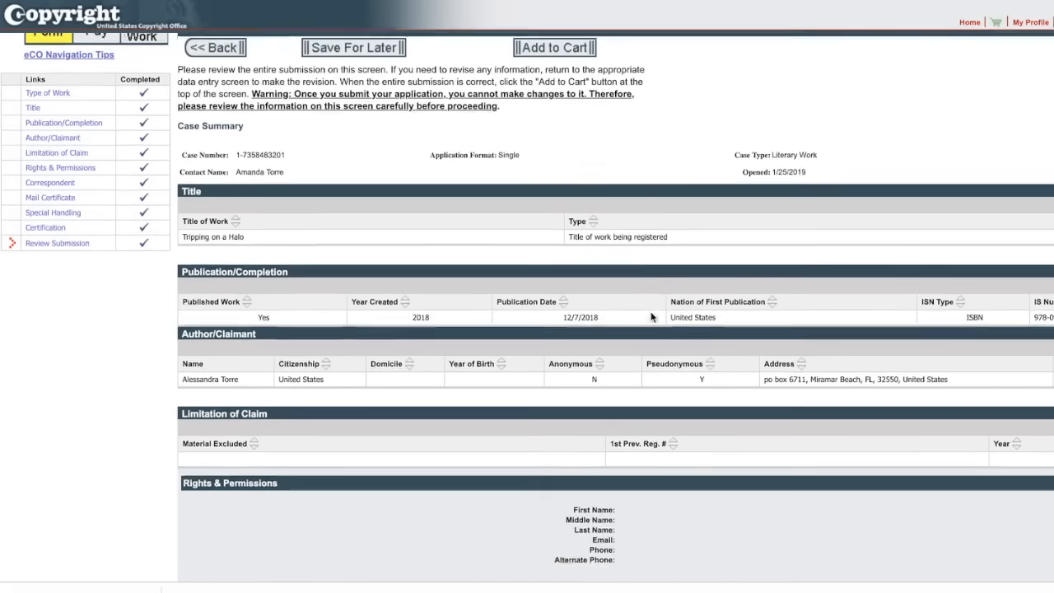
{"action": "scroll", "coordinate": [650, 318], "scroll_direction": "down", "scroll_amount": 4}
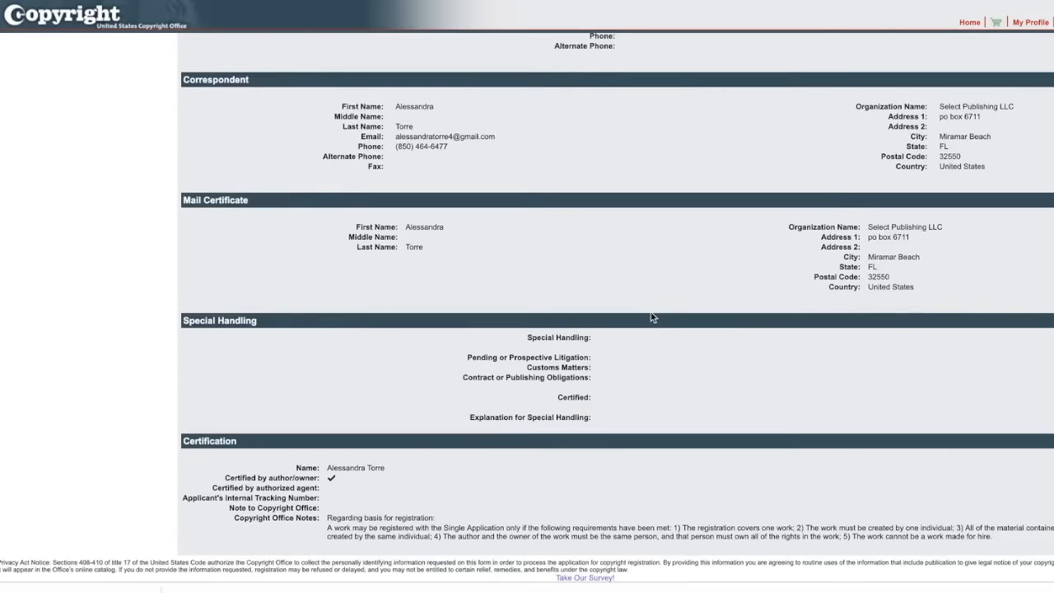
{"action": "scroll", "coordinate": [651, 318], "scroll_direction": "up", "scroll_amount": 6}
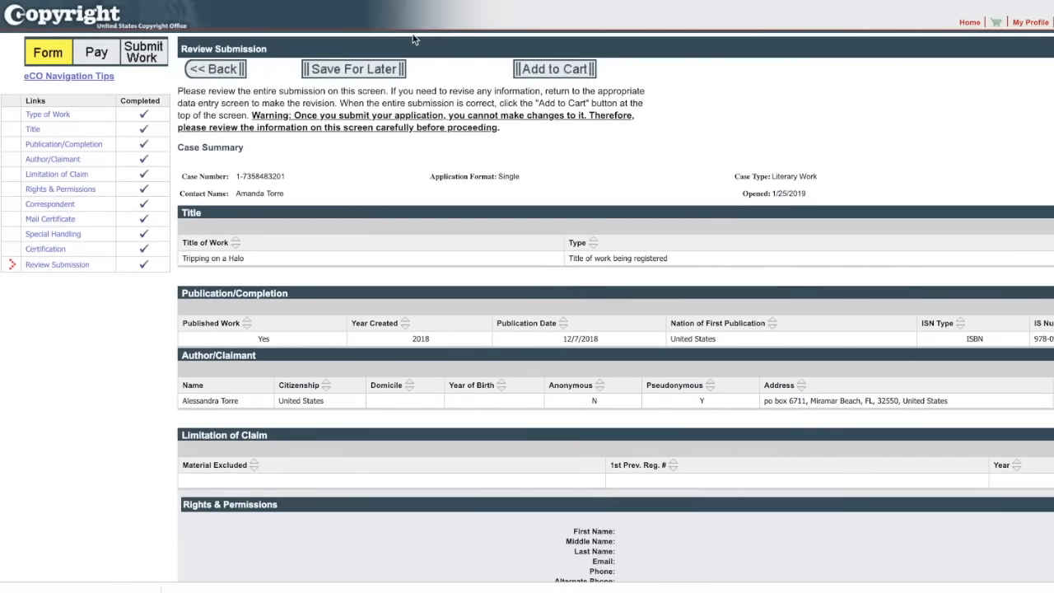
{"action": "left_click", "coordinate": [531, 70]}
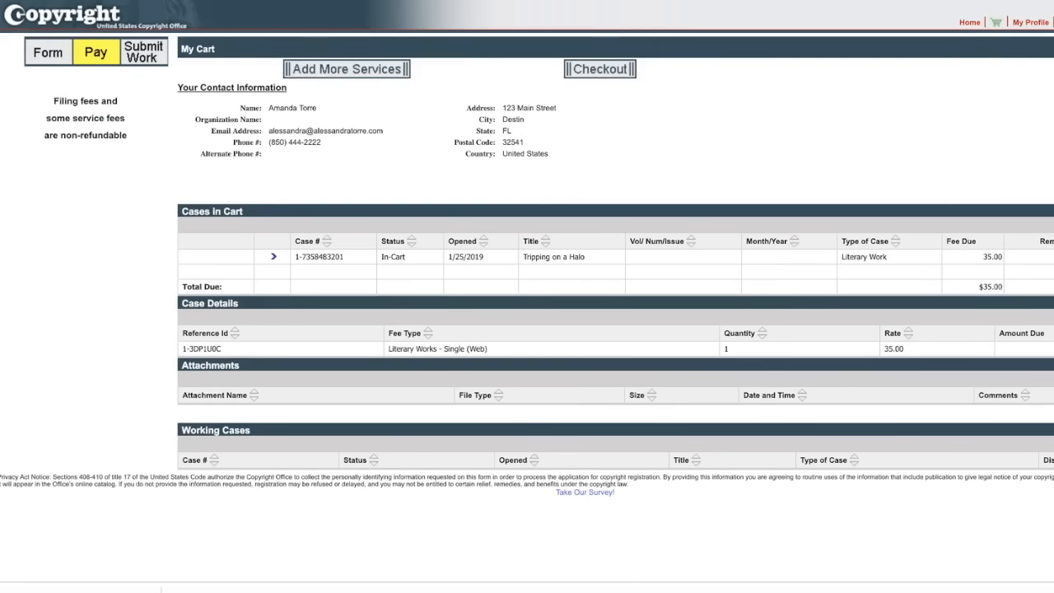
- Check out the cart with the Credit Card / ACH option, fill in the cardholder, billing and card number details, and submit the plastic card payment
{"action": "left_click", "coordinate": [608, 75]}
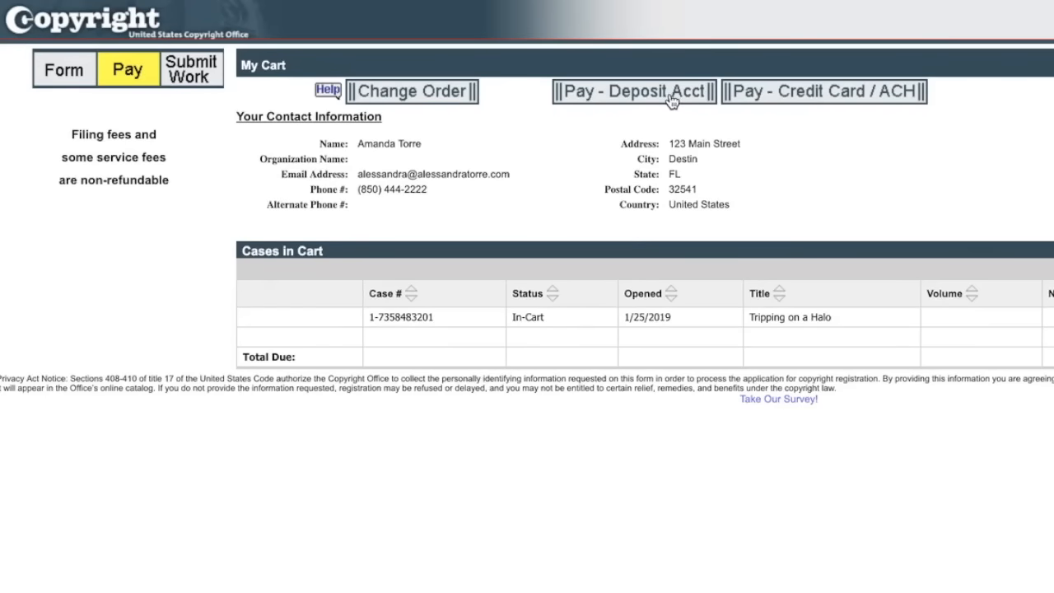
{"action": "left_click", "coordinate": [831, 105]}
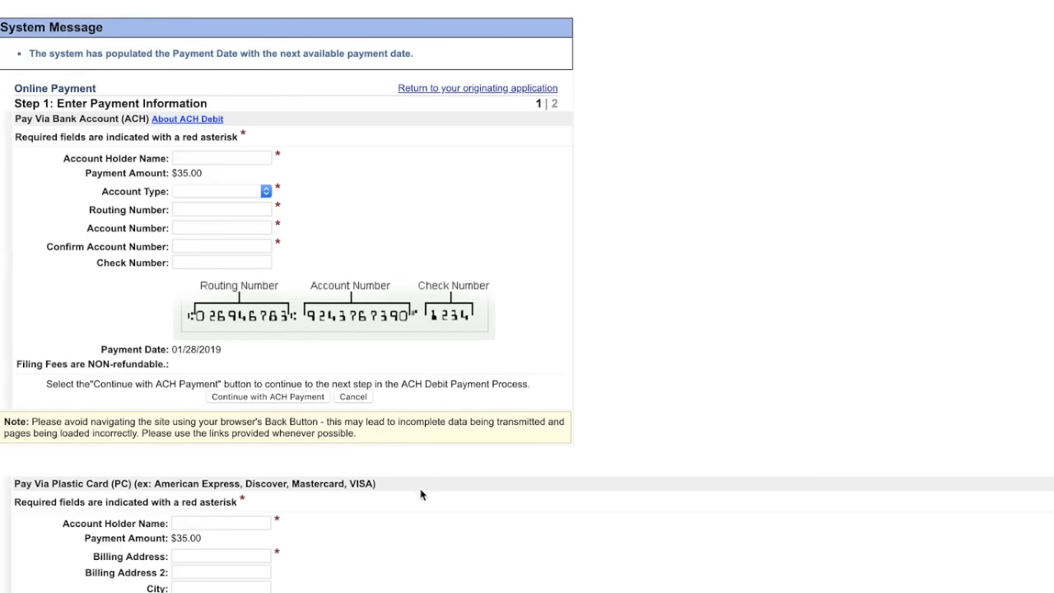
{"action": "scroll", "coordinate": [420, 494], "scroll_direction": "down", "scroll_amount": 5}
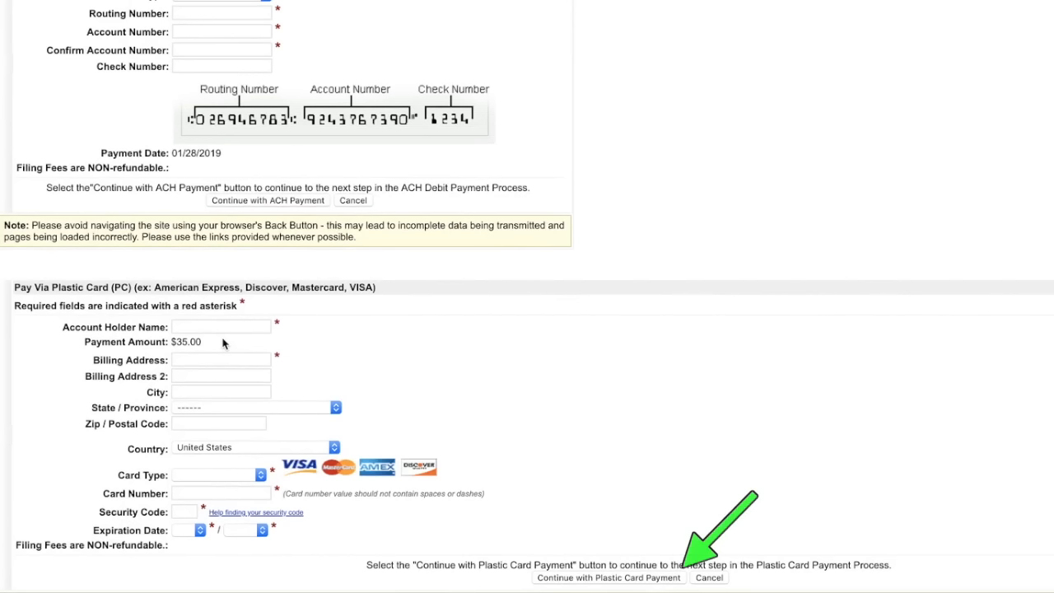
{"action": "left_click", "coordinate": [636, 579]}
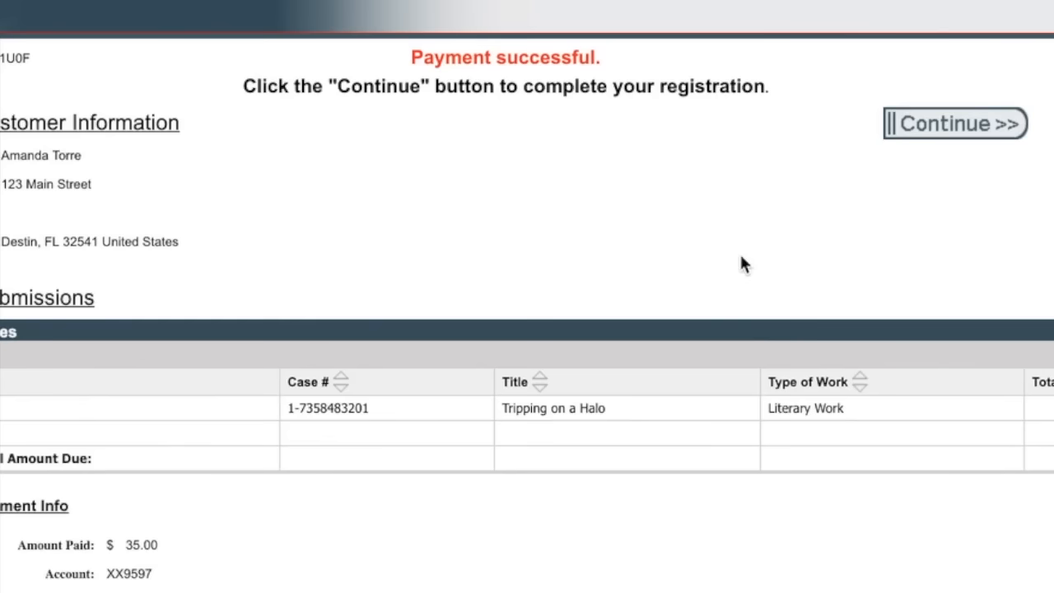
- Continue past the payment, upload "TOAH for copyright.docx" as the copy of the work, and complete the submission
{"action": "left_click", "coordinate": [983, 126]}
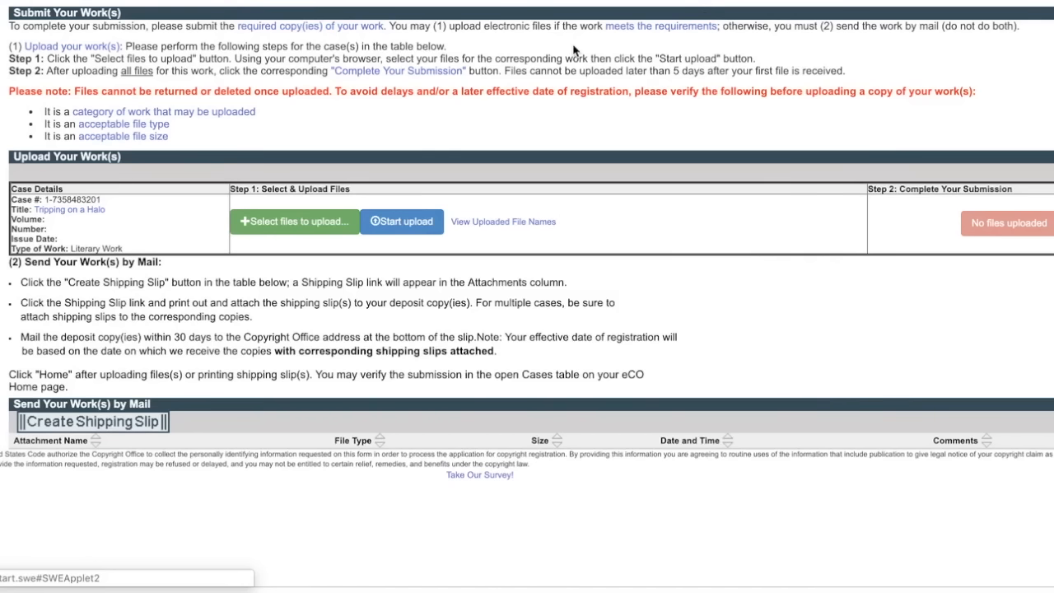
{"action": "left_click", "coordinate": [268, 224]}
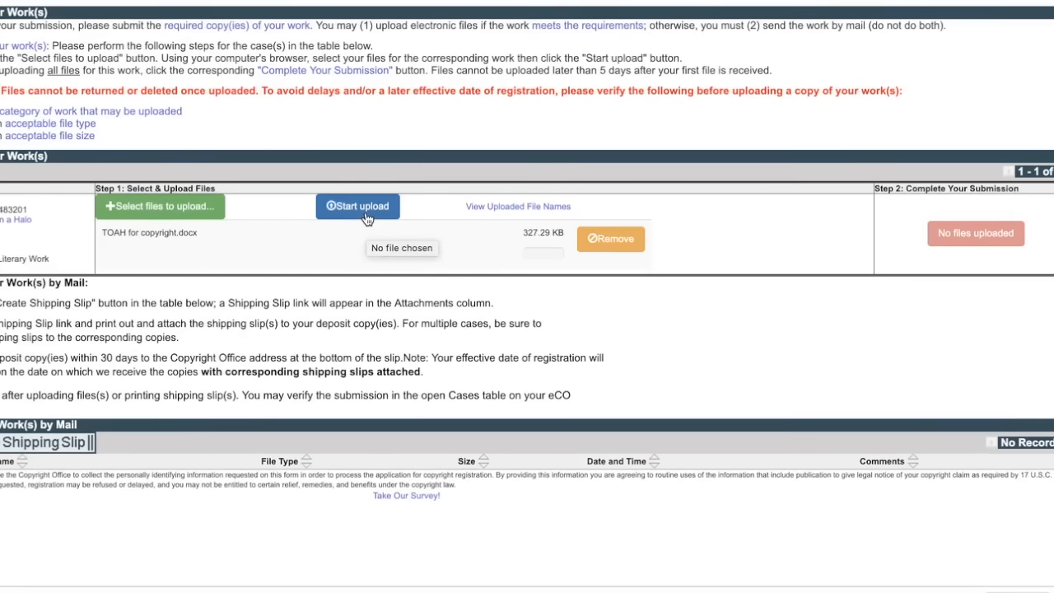
{"action": "left_click", "coordinate": [359, 213]}
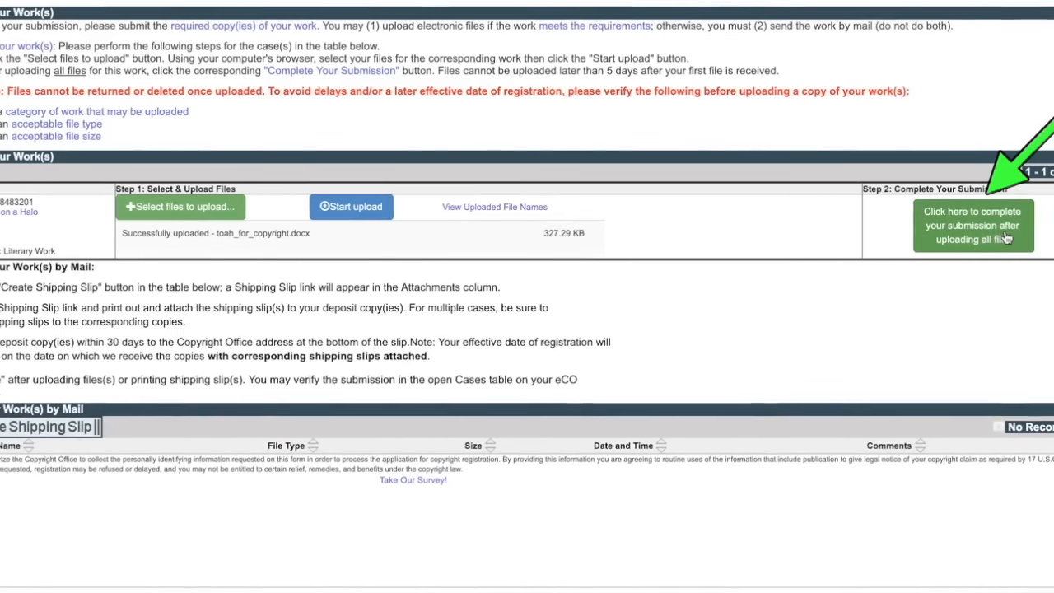
{"action": "left_click", "coordinate": [1007, 238]}
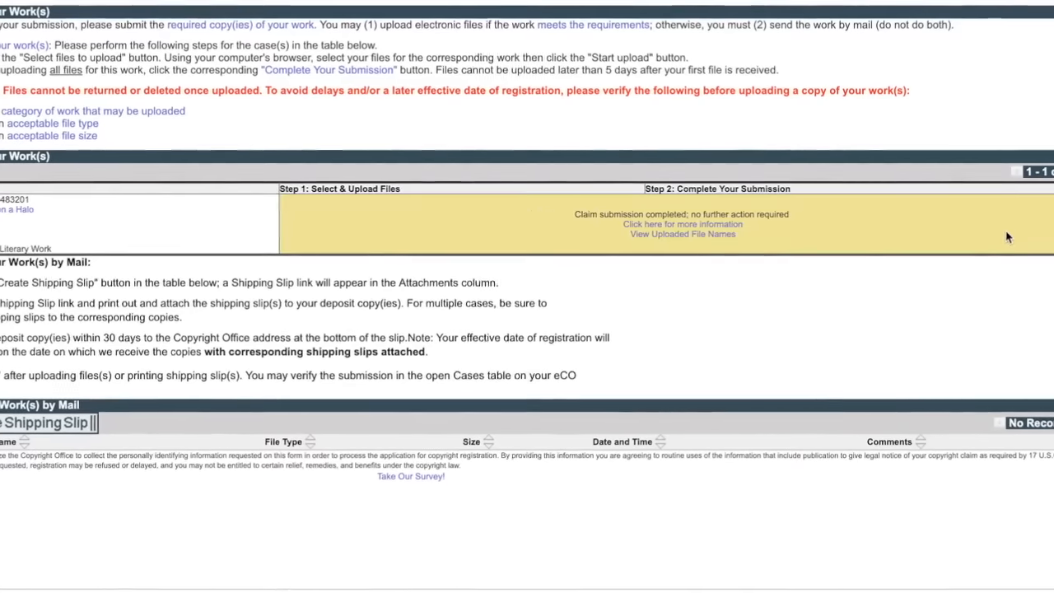